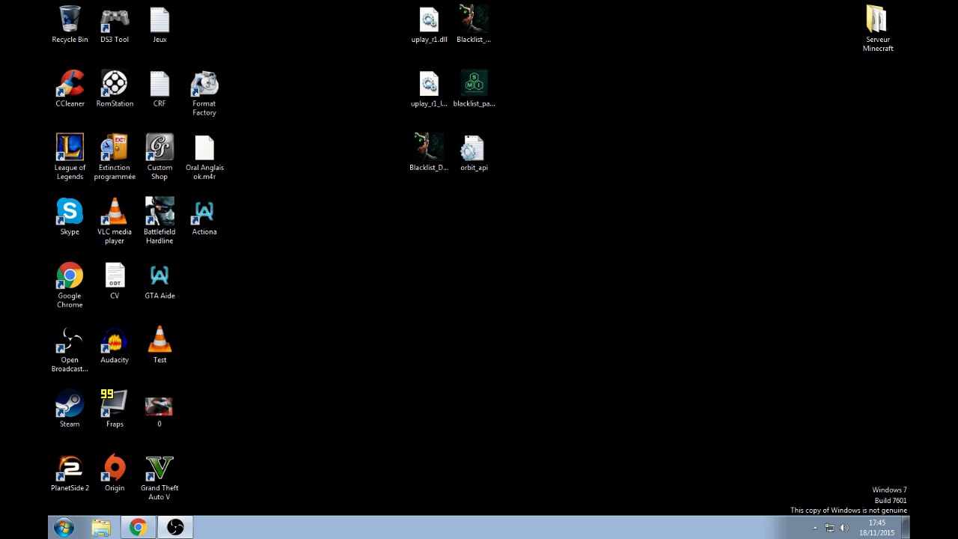
drag(252, 261, 178, 73)
drag(203, 32, 203, 32)
click(254, 118)
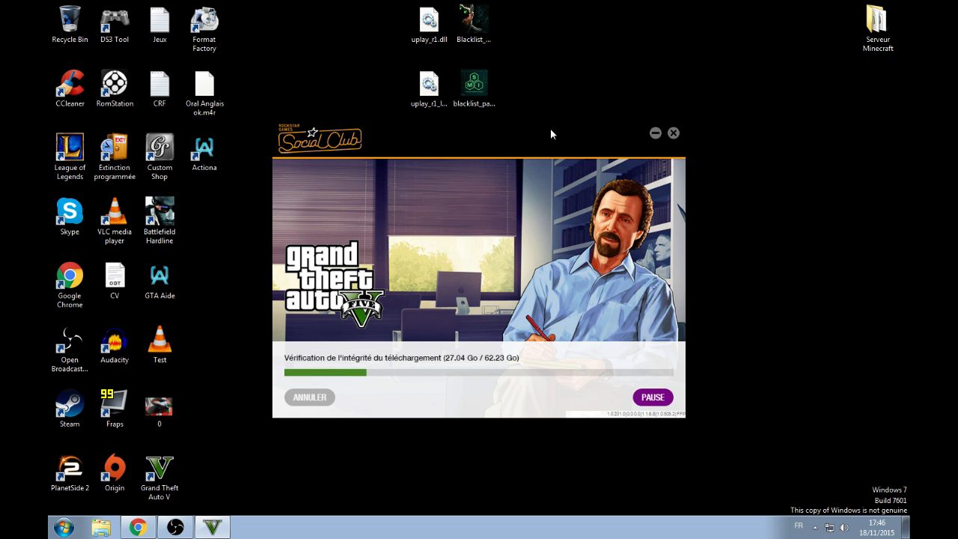
Move the Grand Theft Auto V launcher into the desktop's lower-right corner, and pause and resume its download twice.
drag(550, 134, 769, 223)
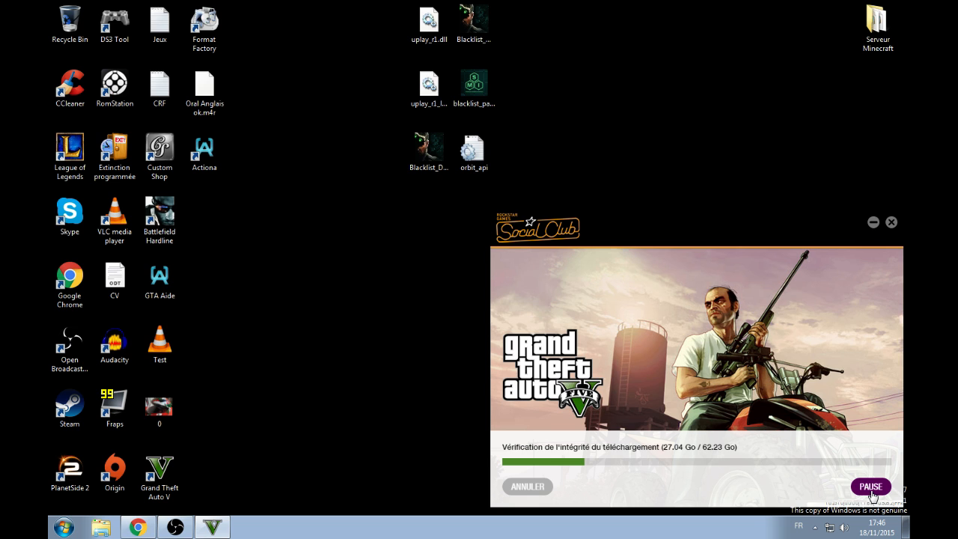
click(871, 488)
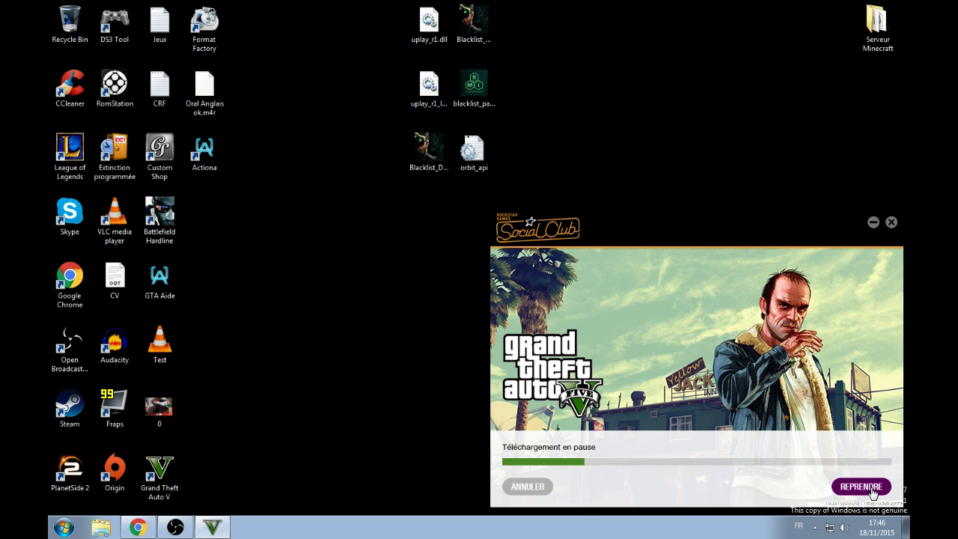
click(861, 487)
click(860, 486)
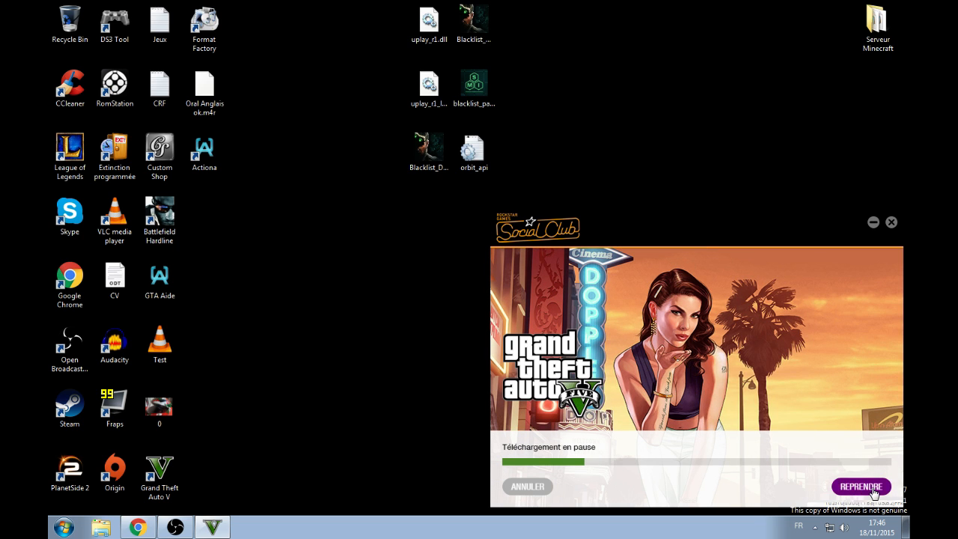
click(873, 491)
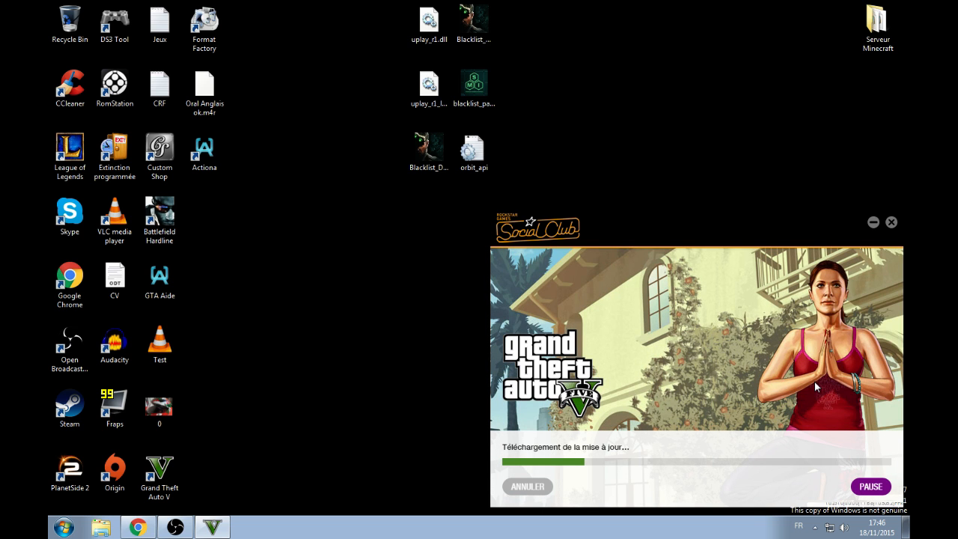
click(850, 487)
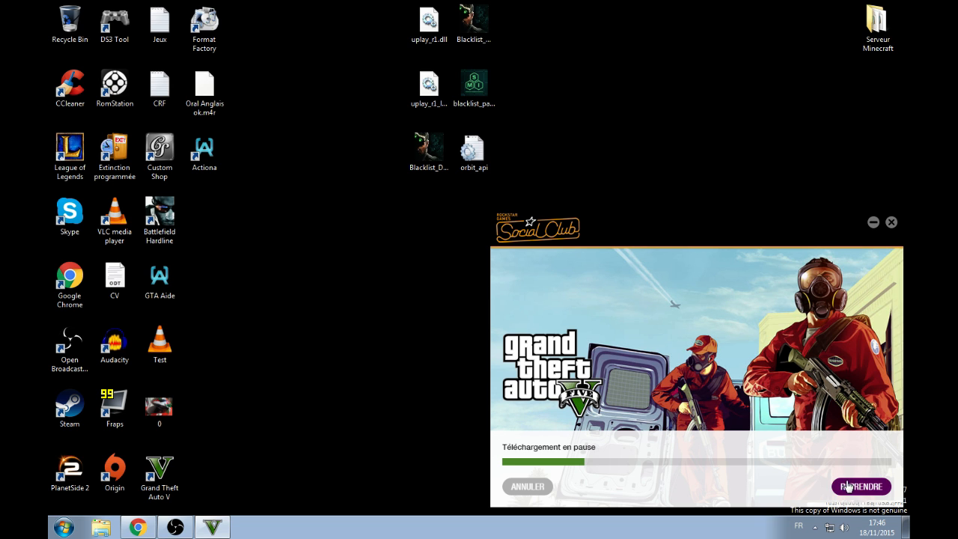
click(851, 487)
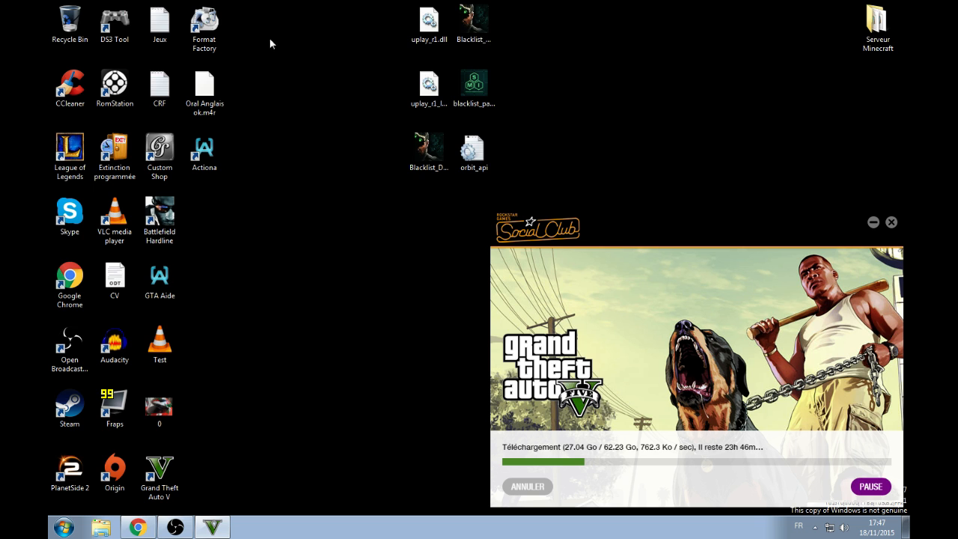
Launch Actiona and look through the Périphériques, Système and Interne actions available for a new script.
double_click(215, 158)
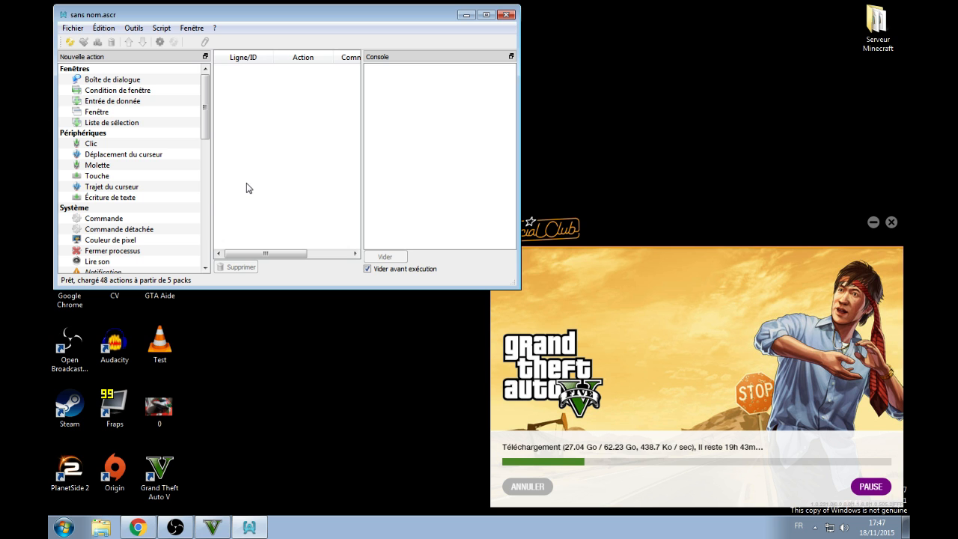
scroll(165, 138, down, 4)
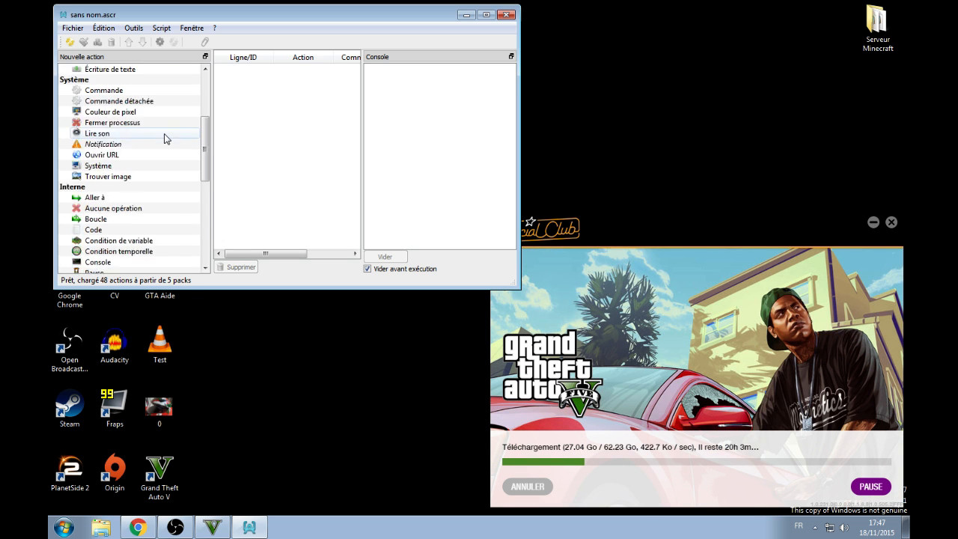
scroll(166, 138, up, 1)
scroll(167, 140, down, 2)
scroll(166, 140, up, 4)
scroll(168, 142, down, 4)
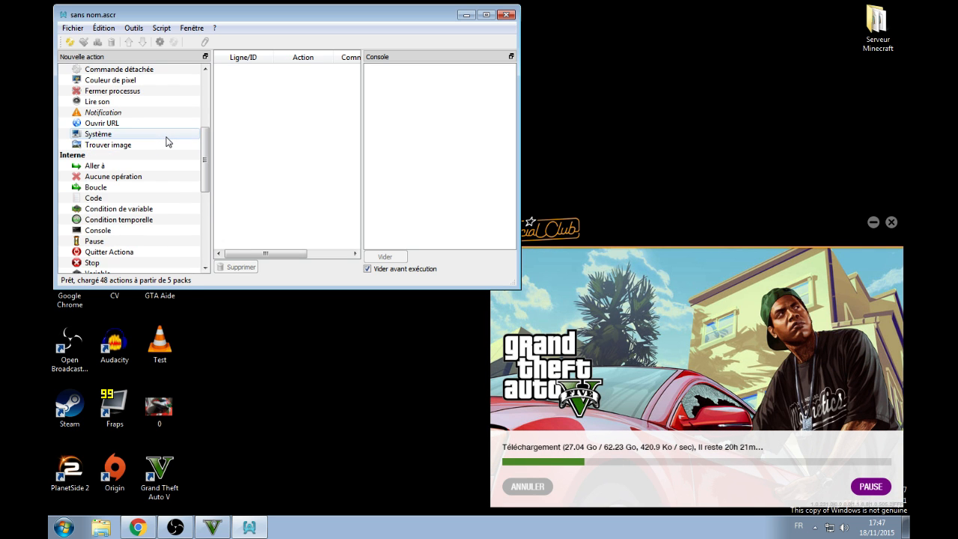
scroll(166, 141, up, 1)
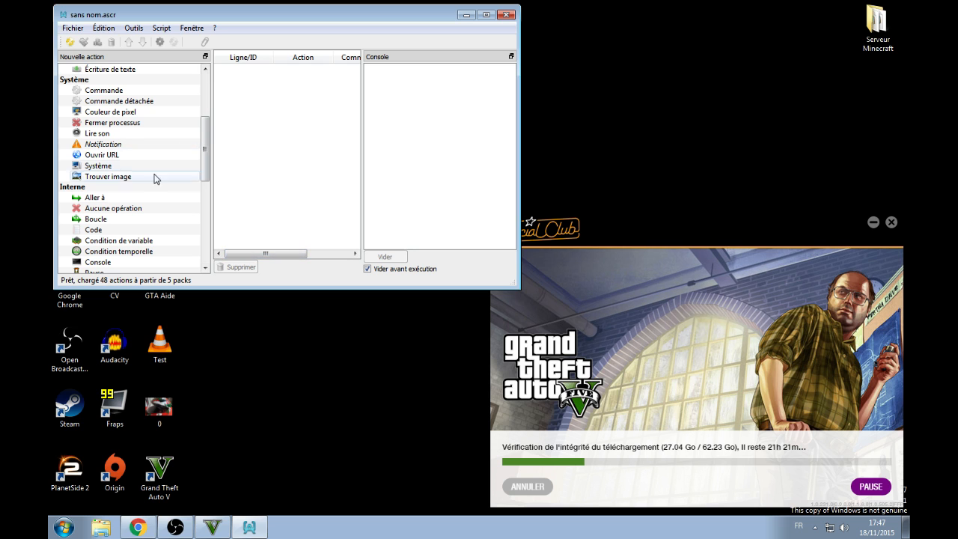
Start a Couleur de pixel action, sample colour 253:252:248 beside the launcher's PAUSE button, and try to capture the pixel position there.
double_click(123, 112)
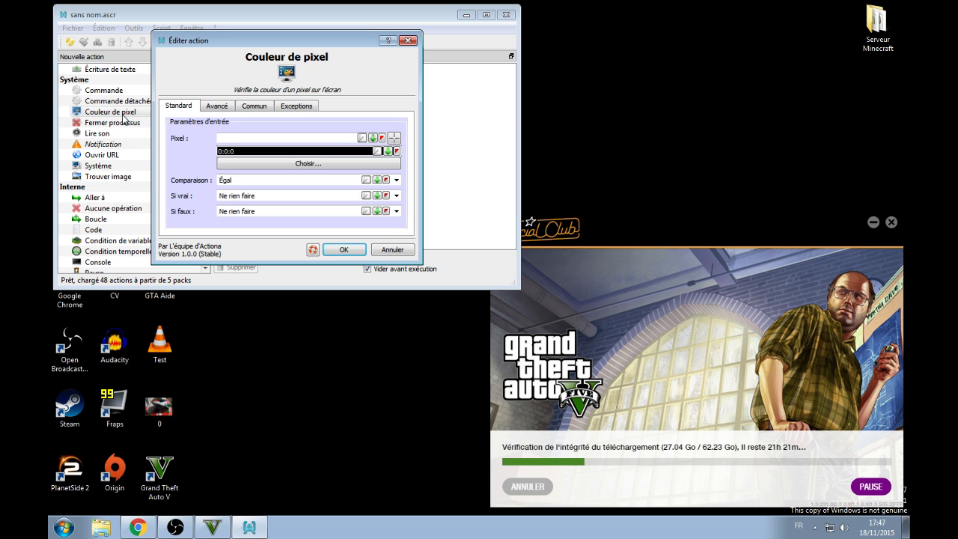
click(248, 165)
click(254, 150)
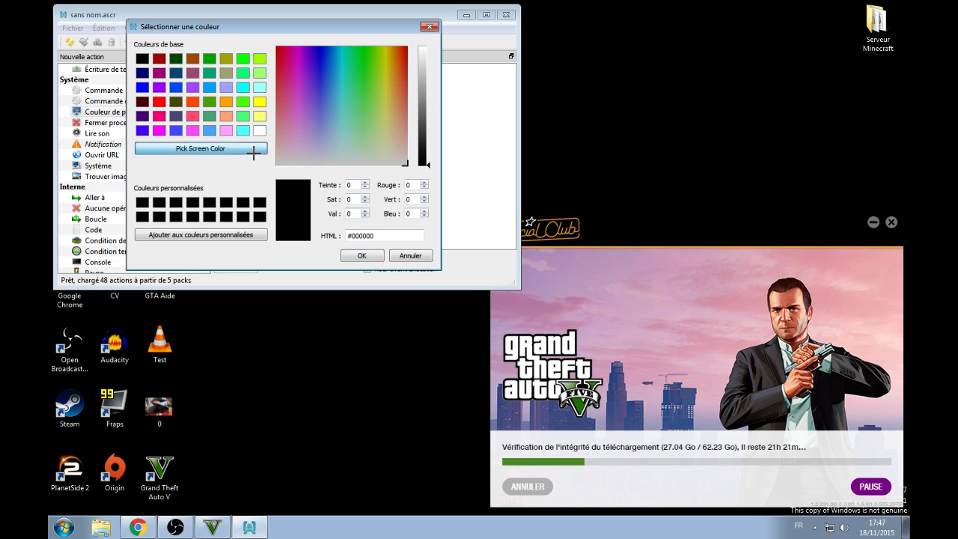
click(838, 476)
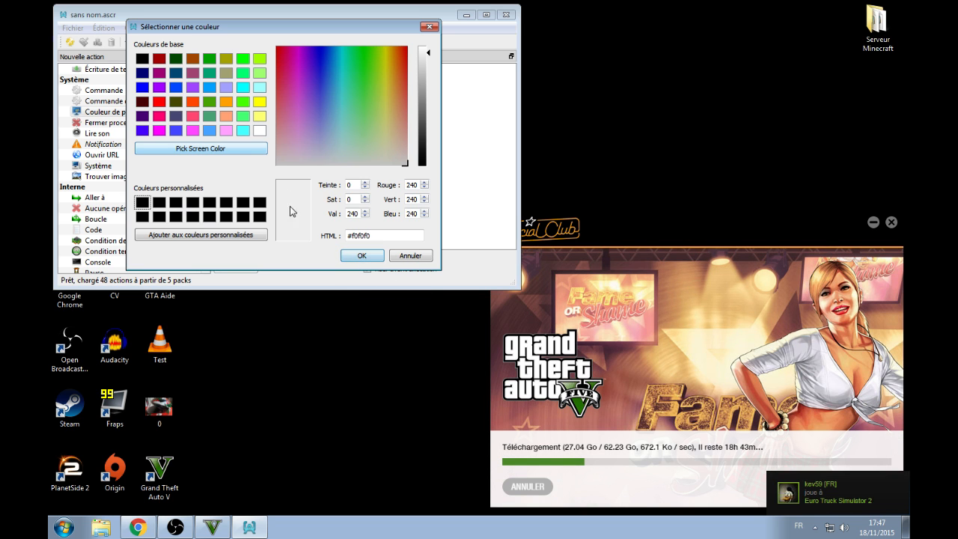
click(241, 149)
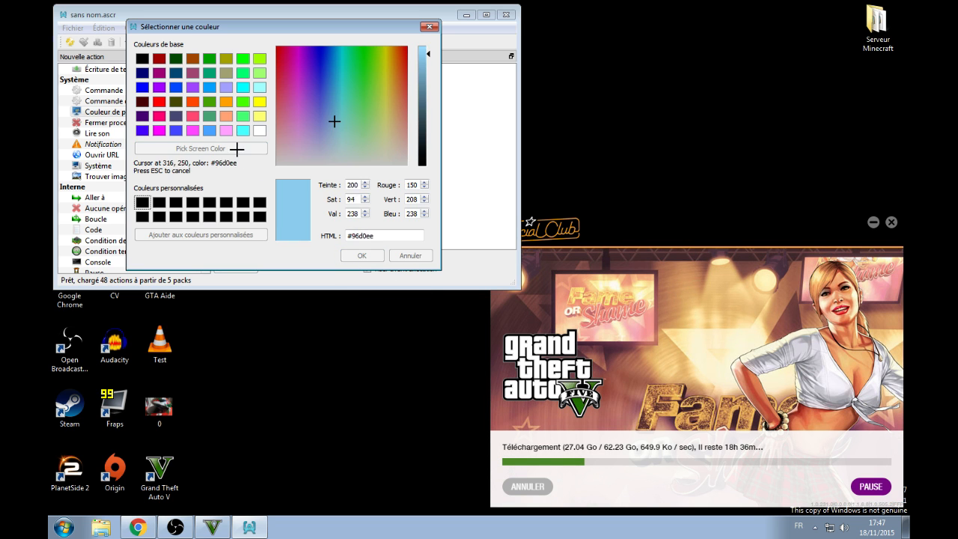
click(848, 490)
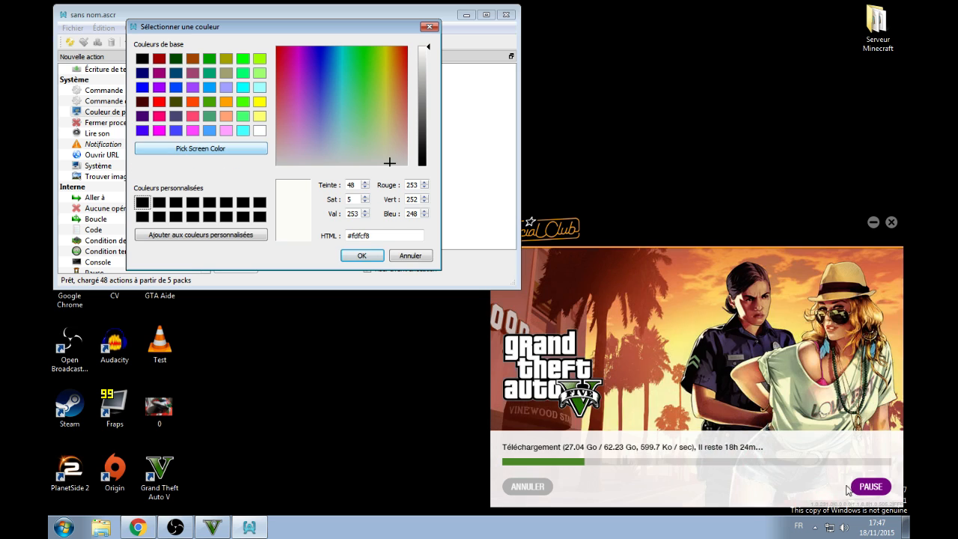
click(359, 256)
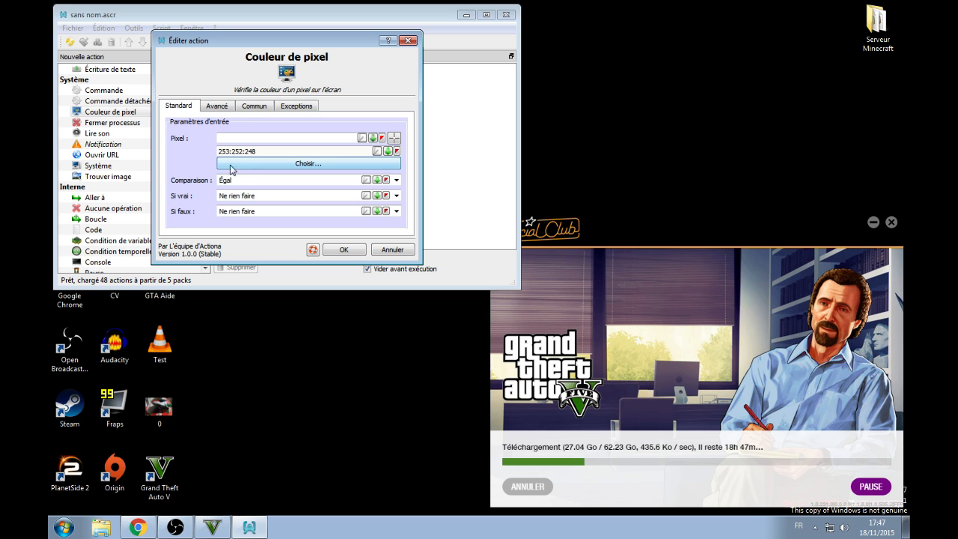
click(397, 139)
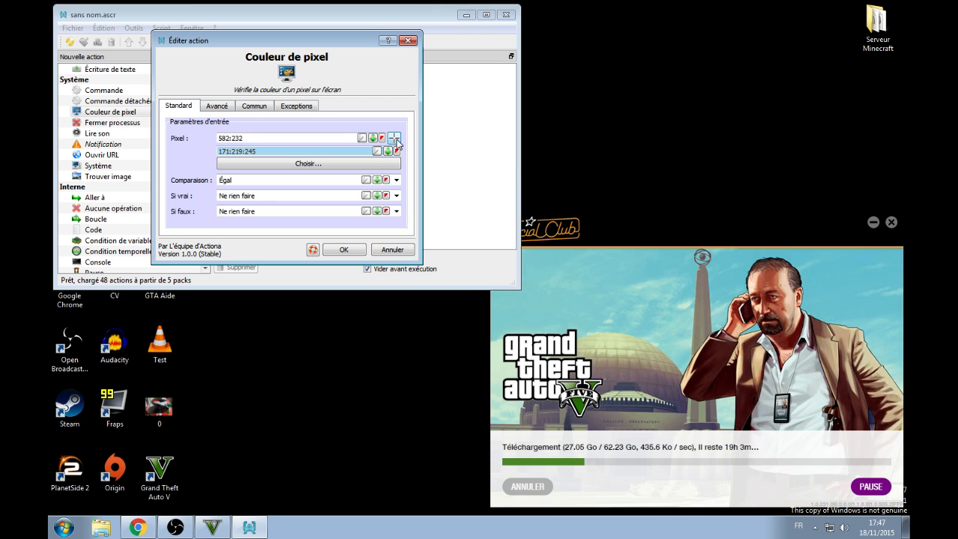
drag(395, 139, 850, 479)
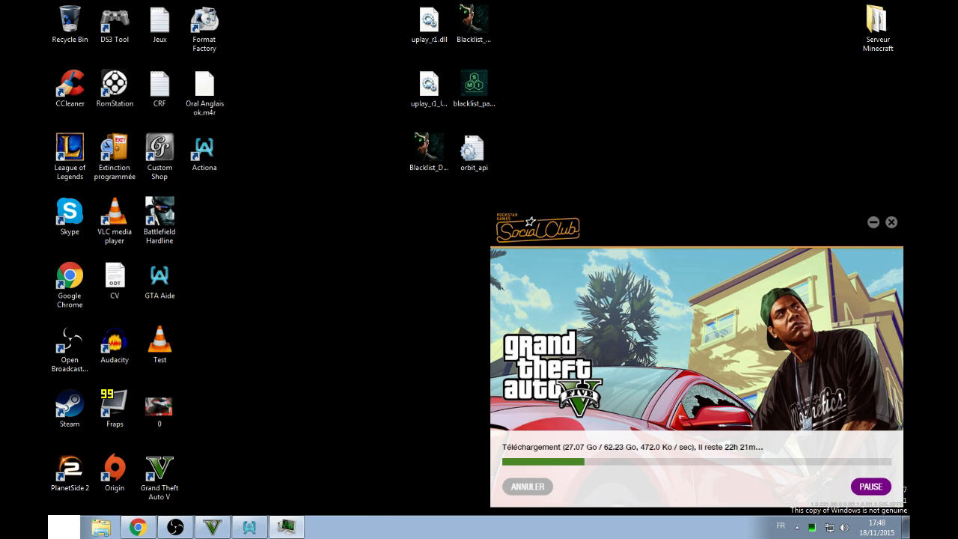
Try to bring another open window to the front by cycling through the running programs.
key(alt+Tab)
key(alt+Tab)
key(alt+Tab)
key(alt+Tab)
key(alt+Tab)
key(alt+Tab)
key(alt+Tab)
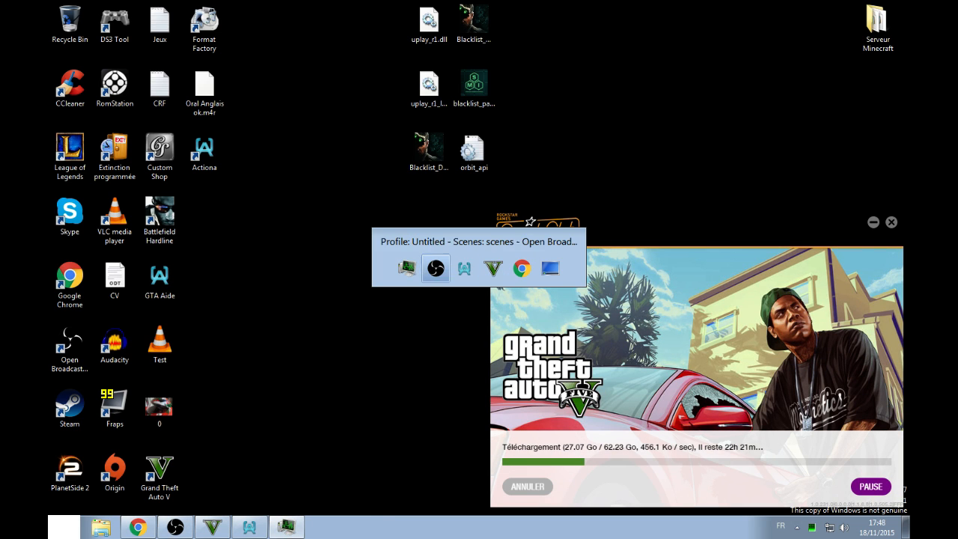
key(alt+Tab)
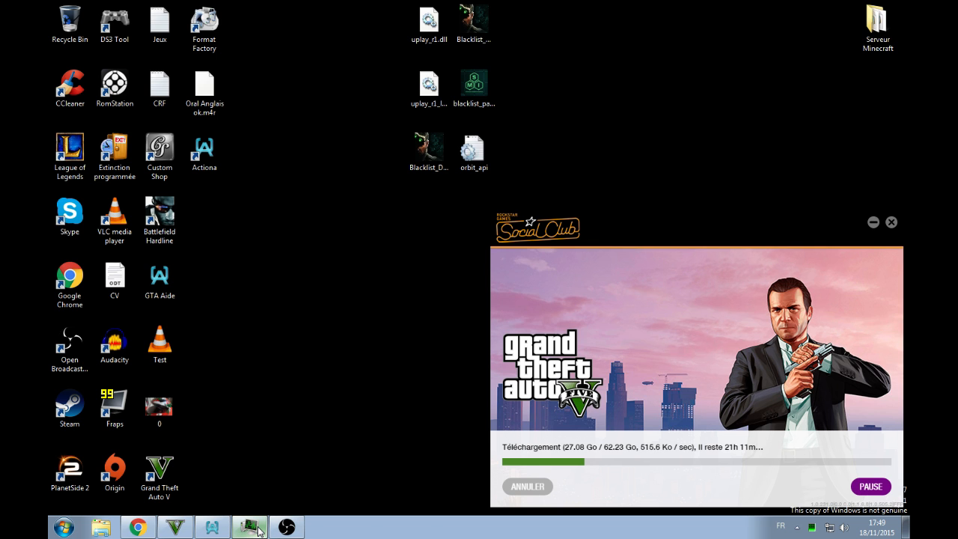
Switch to Windows Task Manager, end the sans nom.ascr task and close Task Manager.
drag(255, 529, 300, 503)
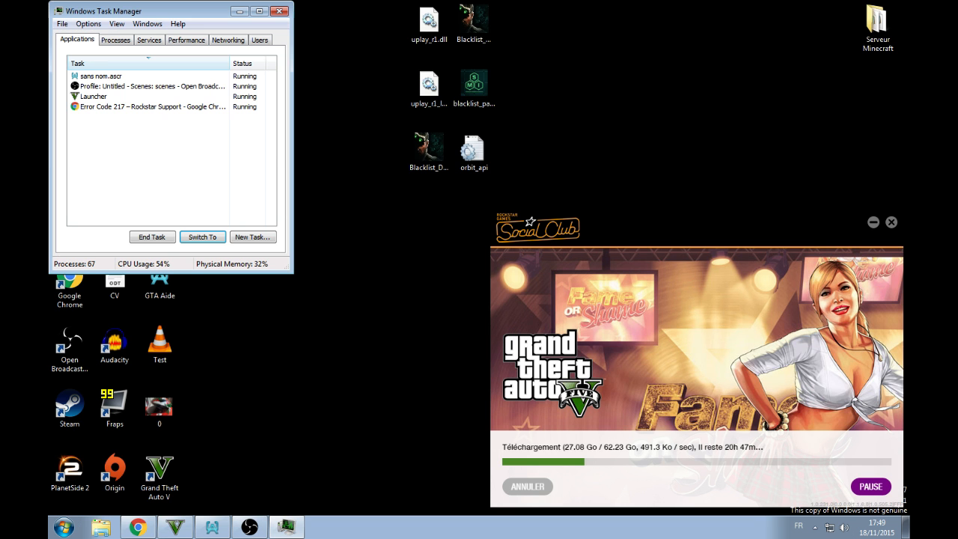
right_click(180, 76)
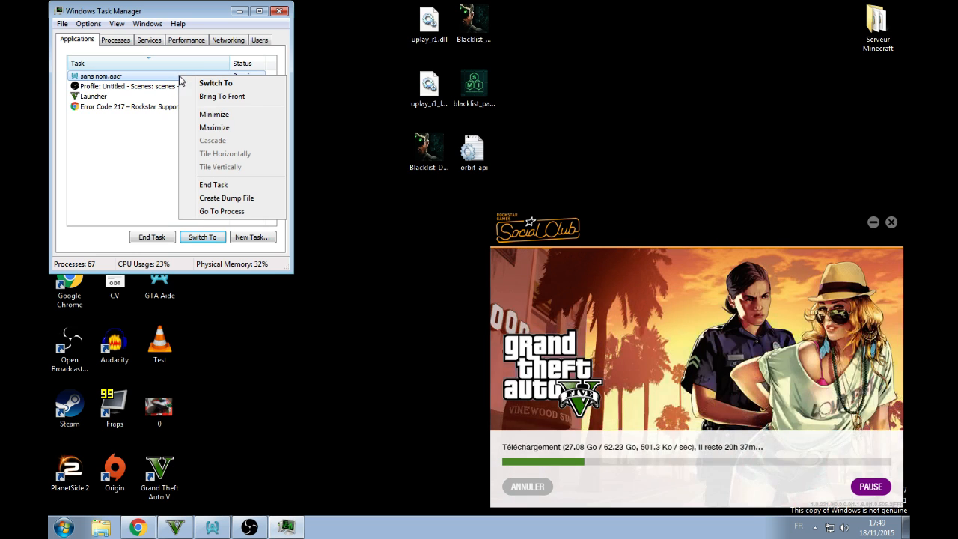
click(226, 186)
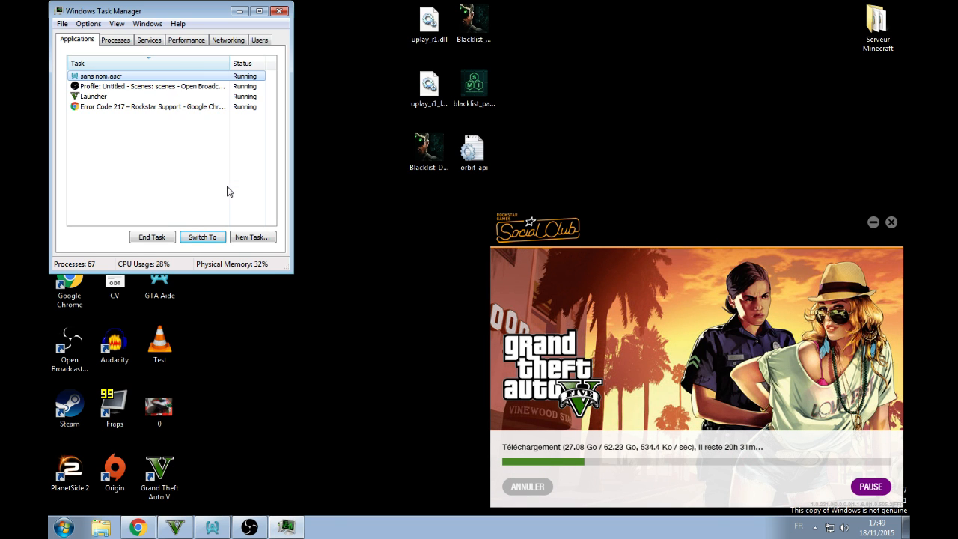
click(494, 313)
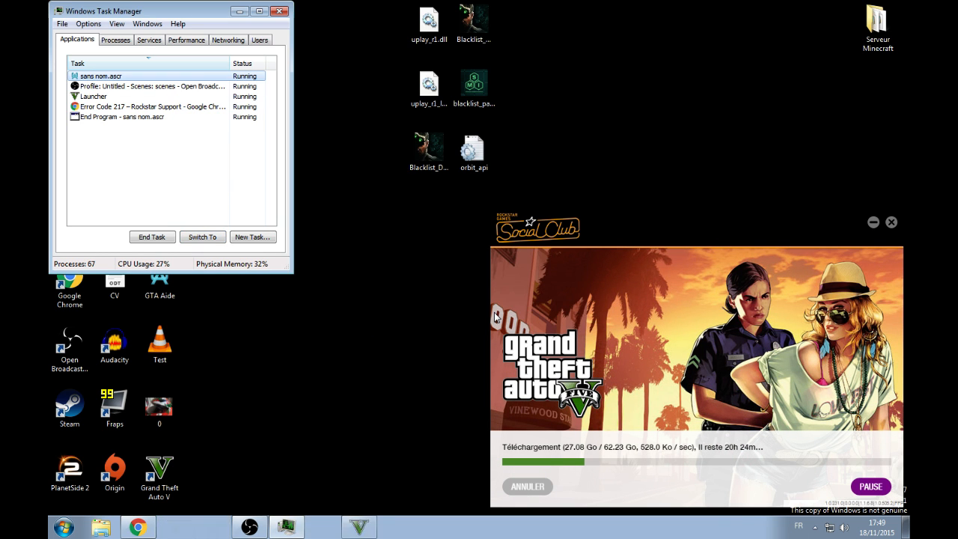
click(289, 13)
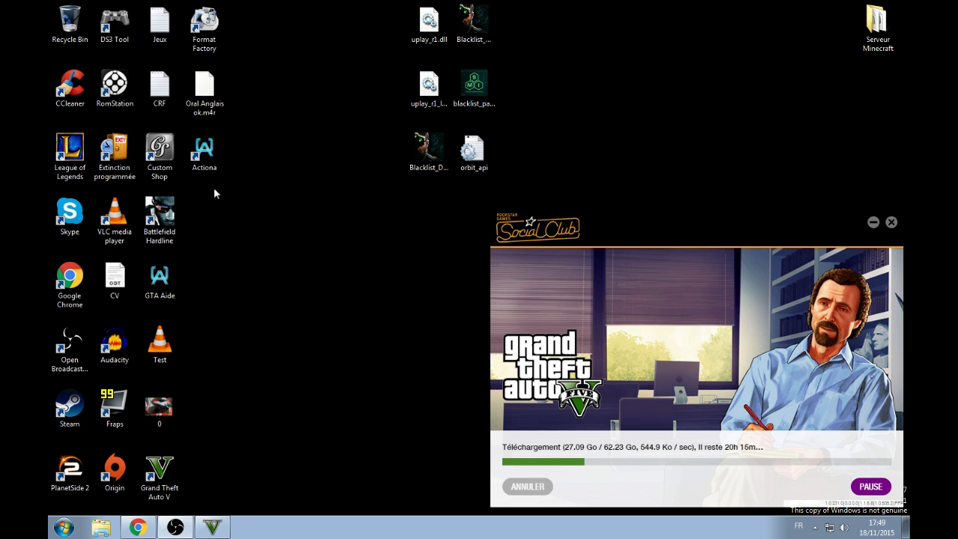
Relaunch Actiona and start a Couleur de pixel action with pixel 1342:801 and colour 242:242:238 captured beside the launcher's PAUSE button.
double_click(213, 169)
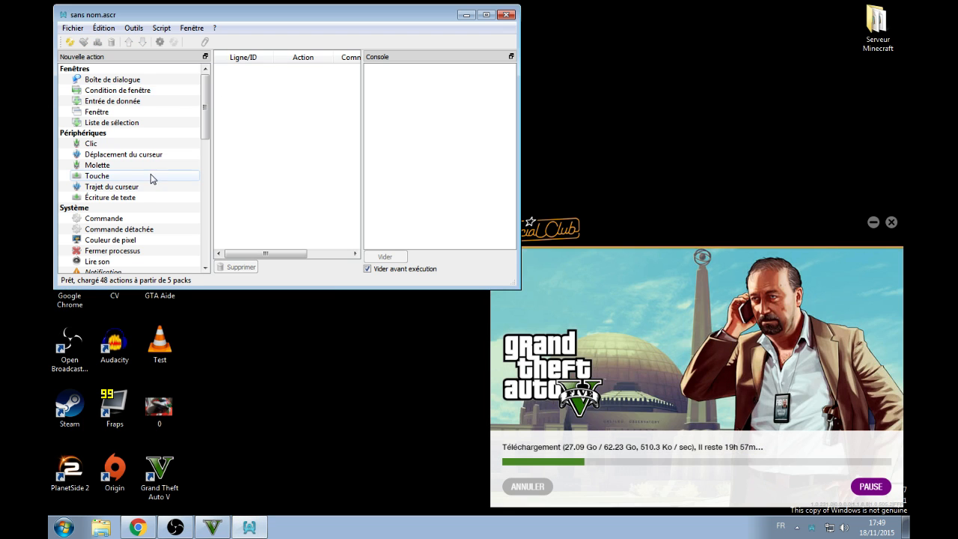
scroll(158, 218, down, 1)
click(129, 214)
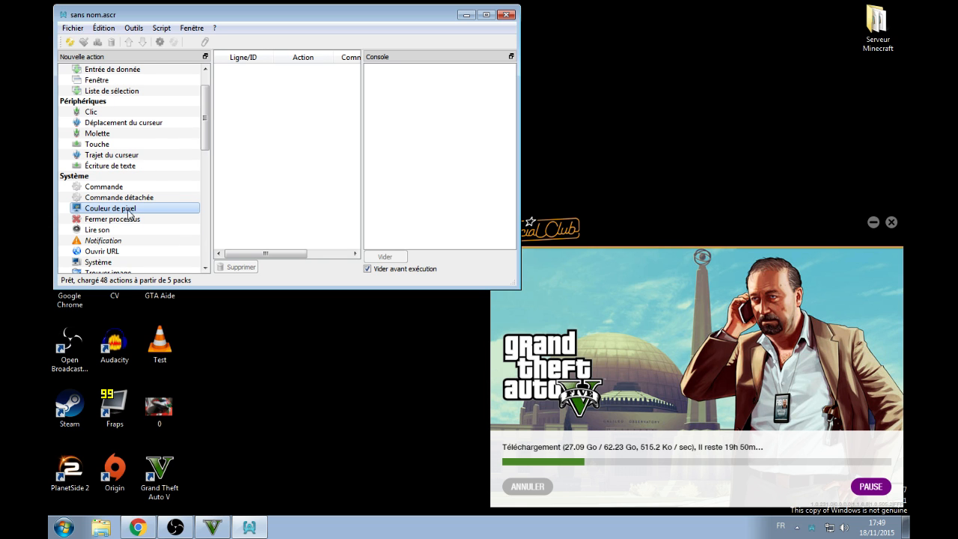
double_click(152, 215)
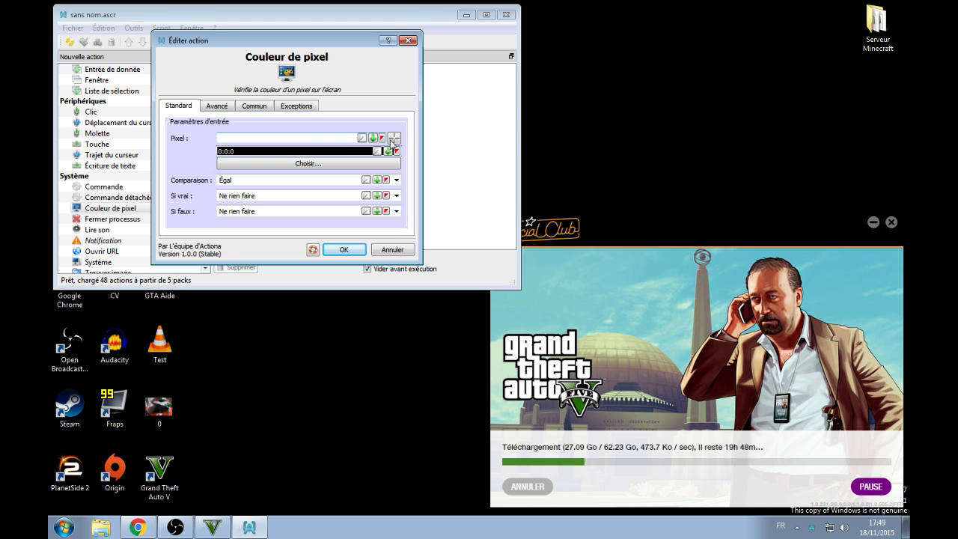
drag(392, 142, 851, 480)
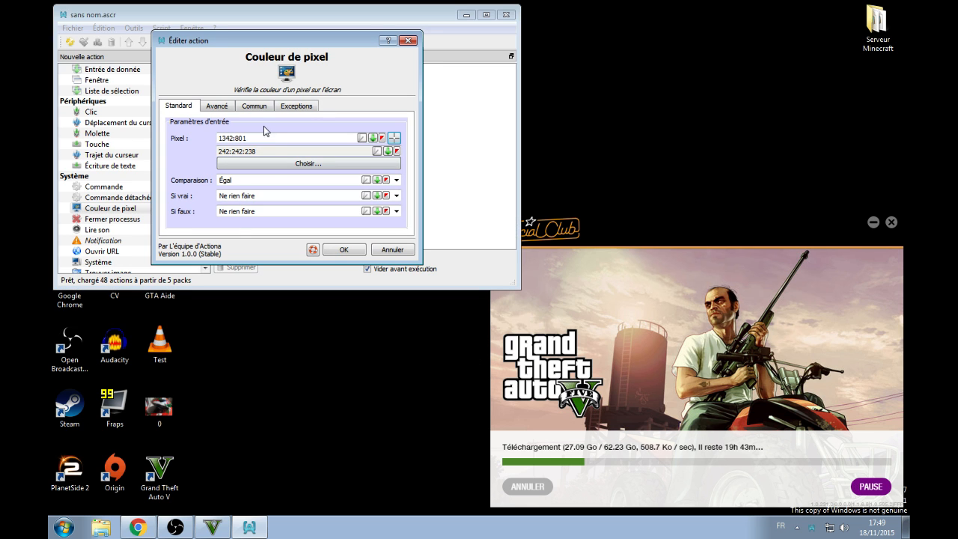
click(266, 166)
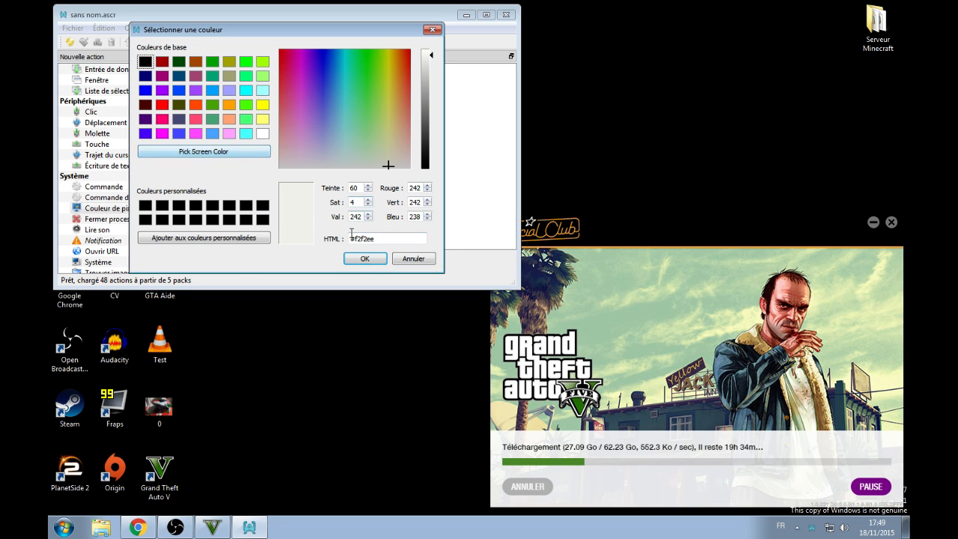
click(364, 258)
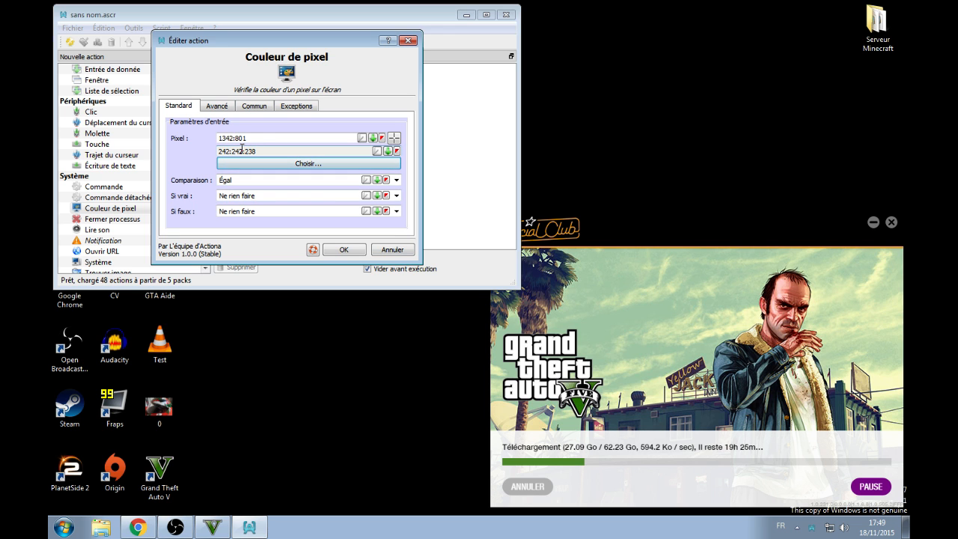
Highlight the coordinates in the Couleur de pixel action's Pixel field.
double_click(266, 140)
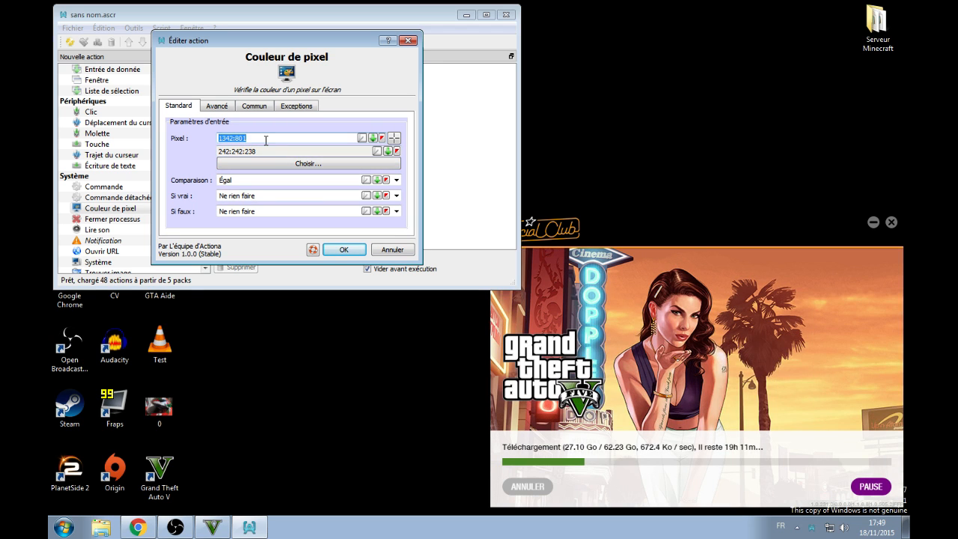
click(266, 140)
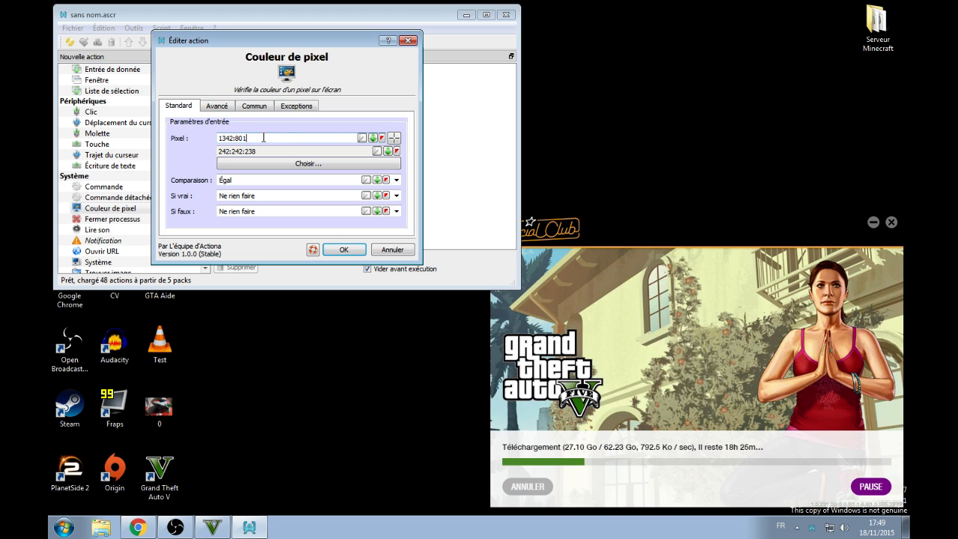
double_click(232, 141)
drag(276, 141, 187, 149)
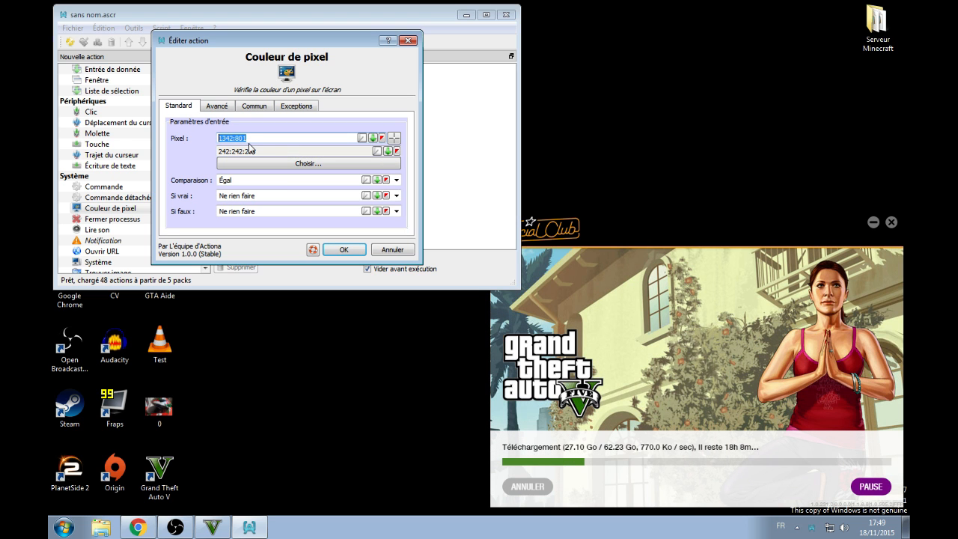
Set the pixel colour action's comparison to Plus sombre and its Si vrai outcome to Appeler une procédure, and save it.
click(254, 139)
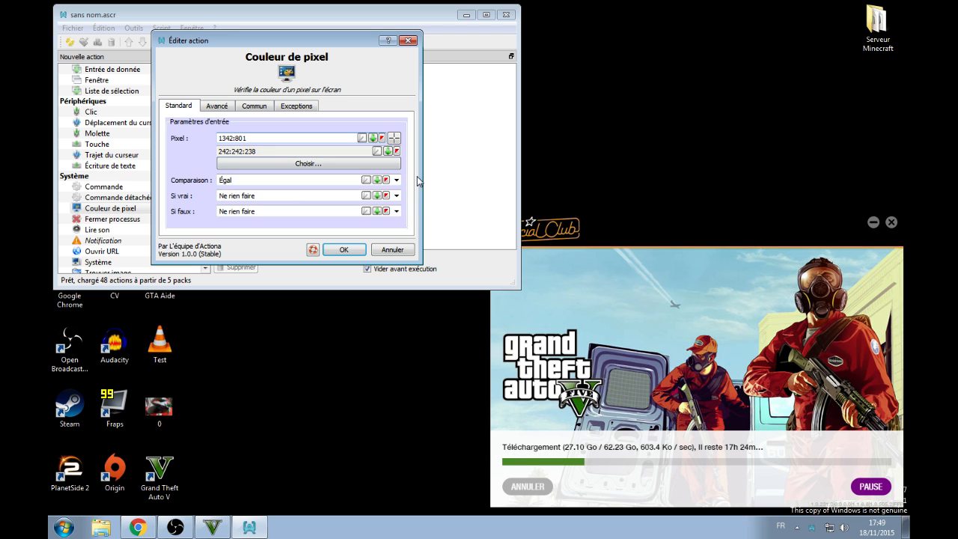
click(396, 181)
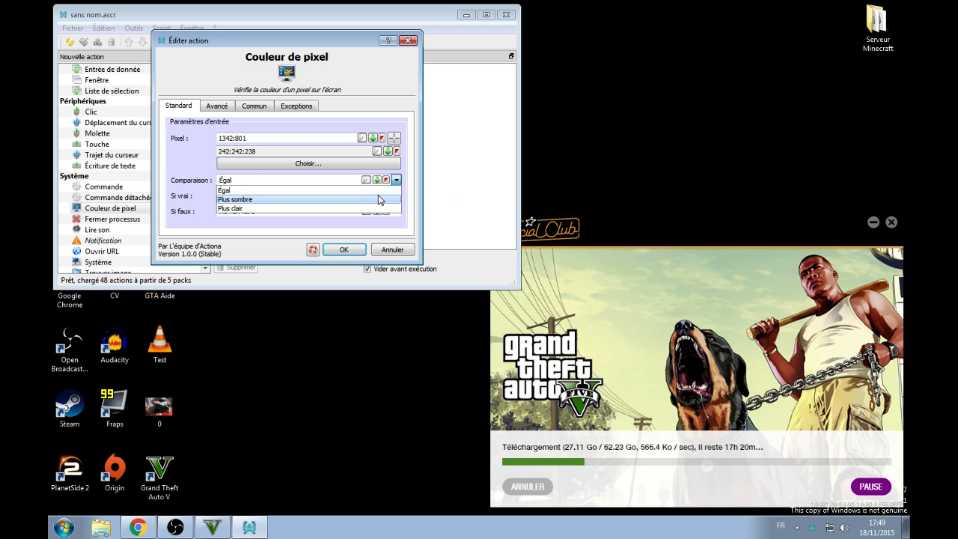
click(379, 200)
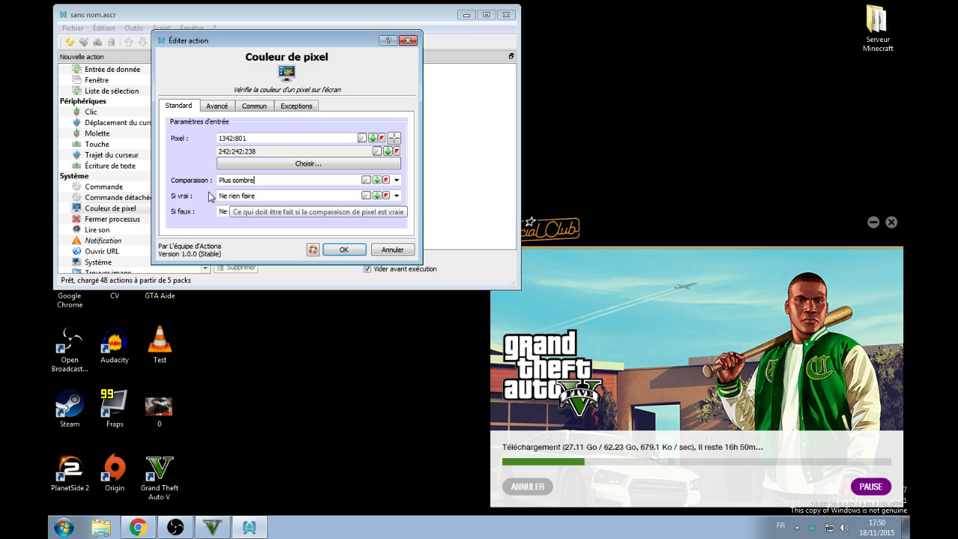
click(397, 196)
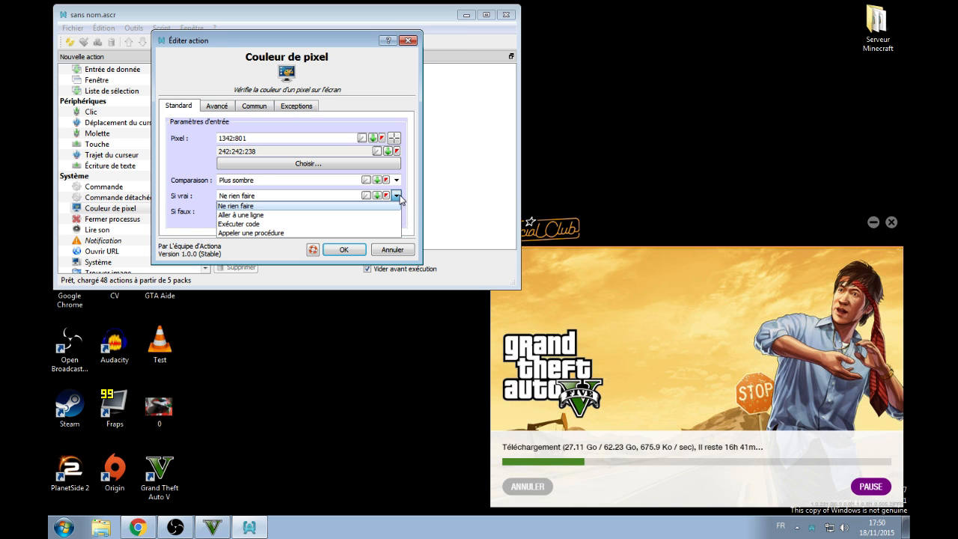
click(305, 234)
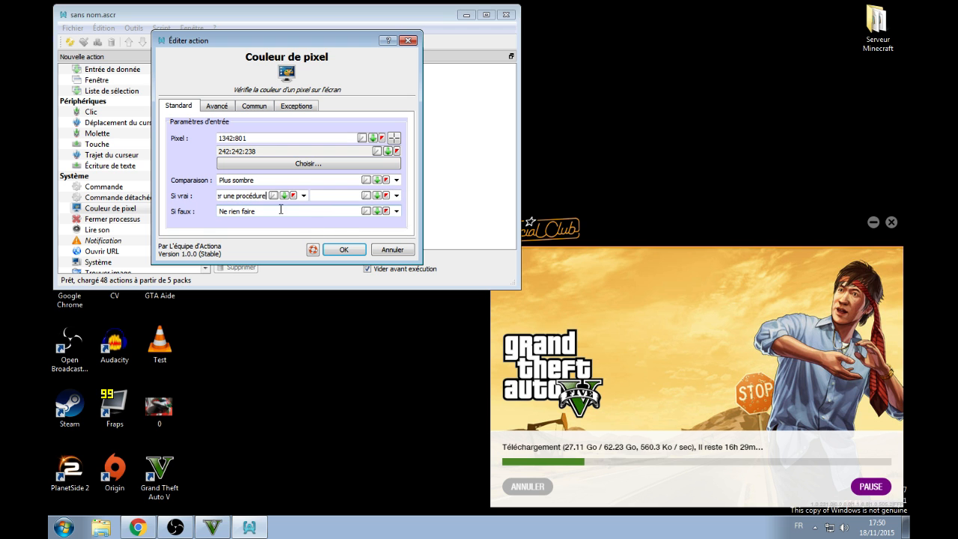
click(347, 249)
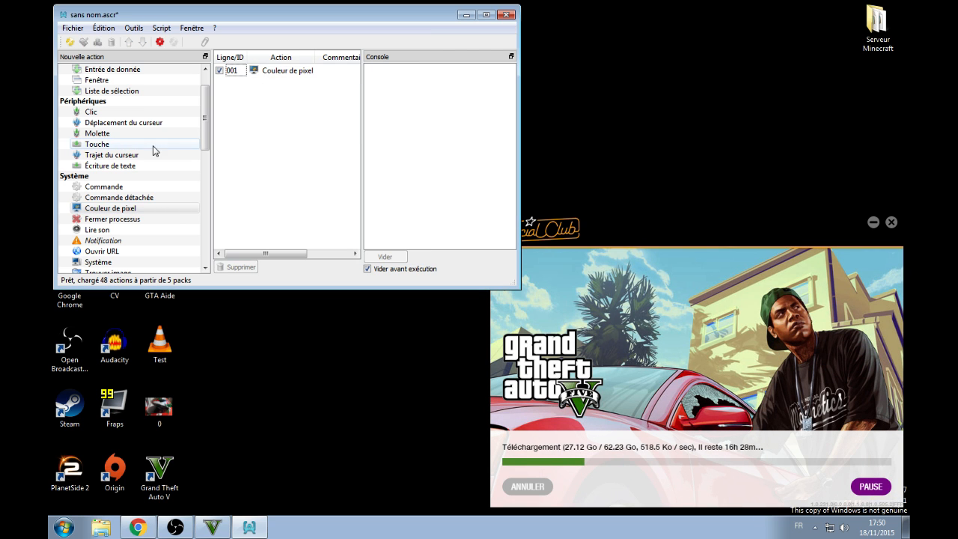
Add a Début de procédure action named CLIC to the script.
scroll(153, 173, down, 12)
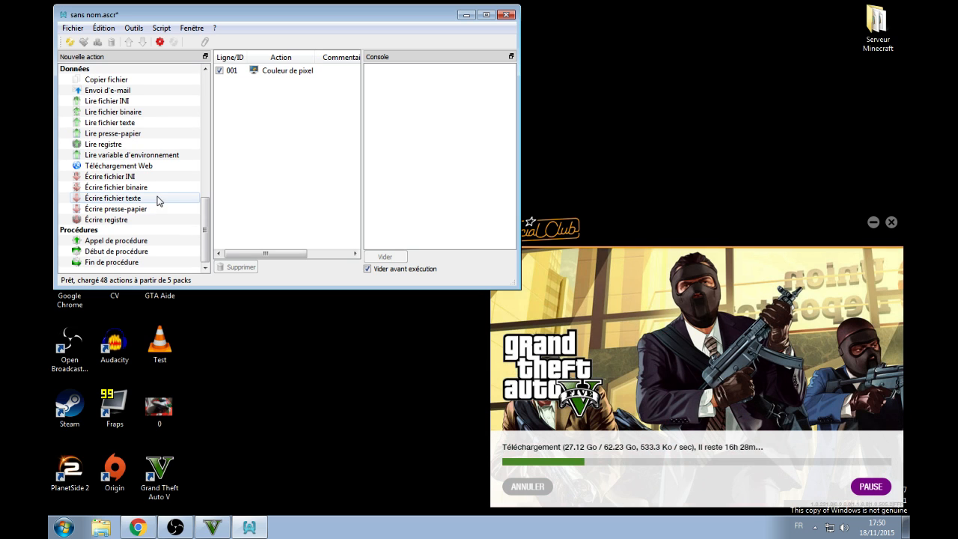
double_click(128, 256)
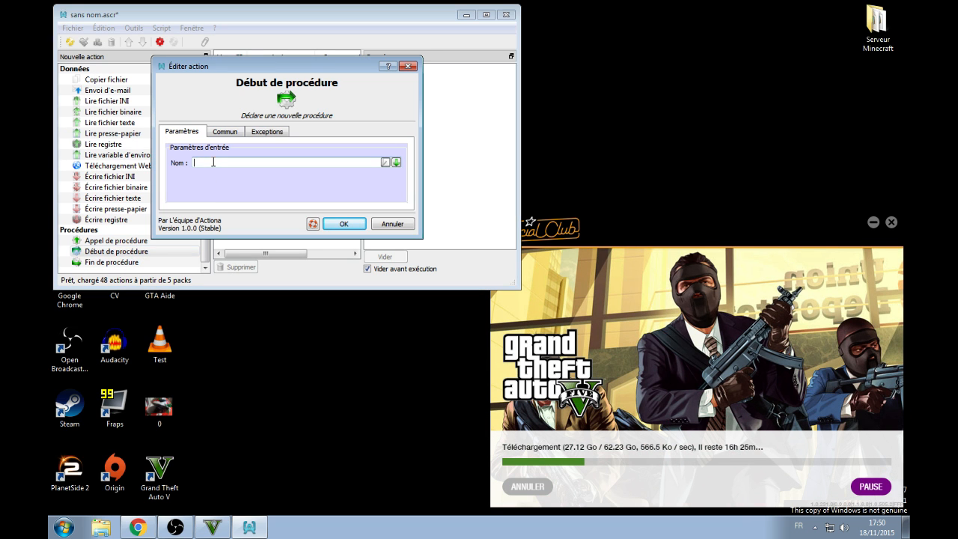
text(CLIC)
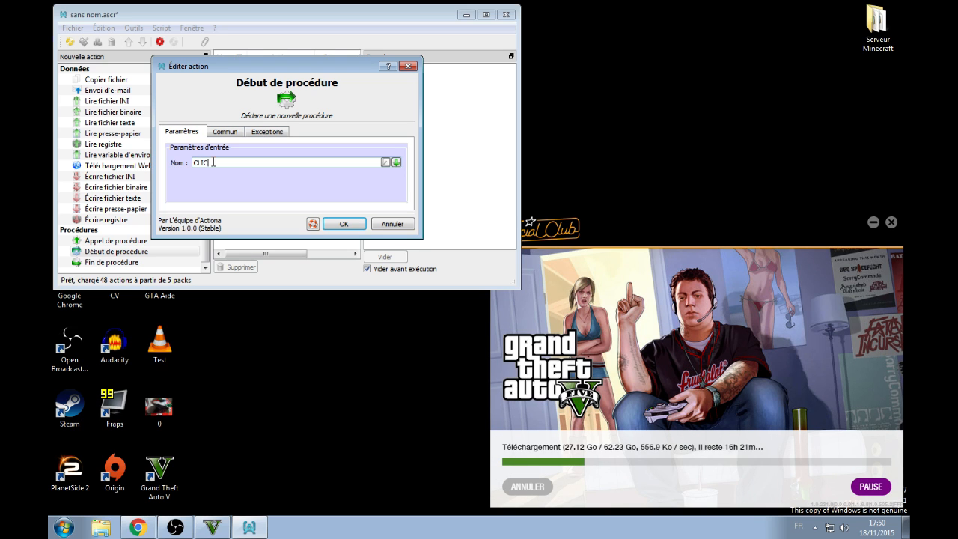
click(337, 220)
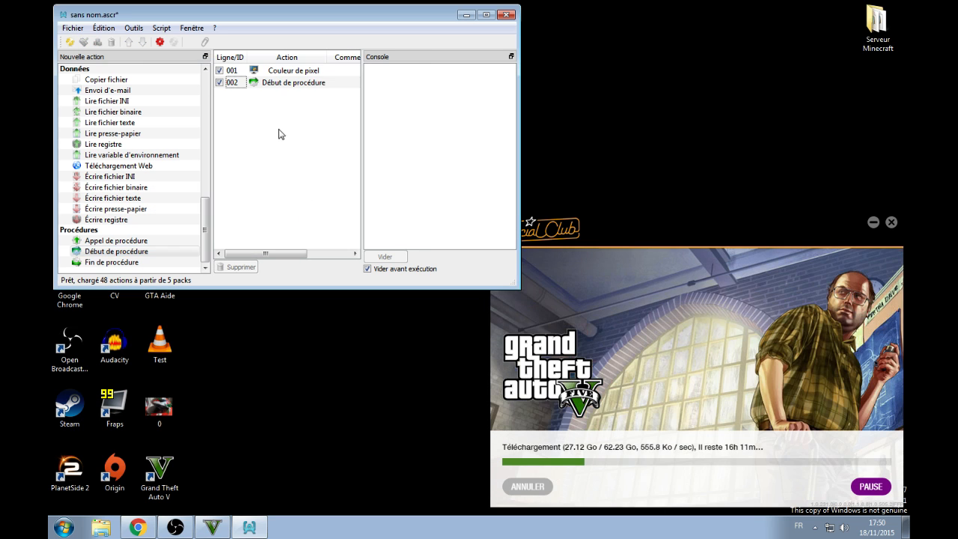
Add a Clic action with the Gauche button at position 1374:813, picked on the launcher's PAUSE button.
scroll(142, 124, up, 3)
scroll(146, 124, up, 3)
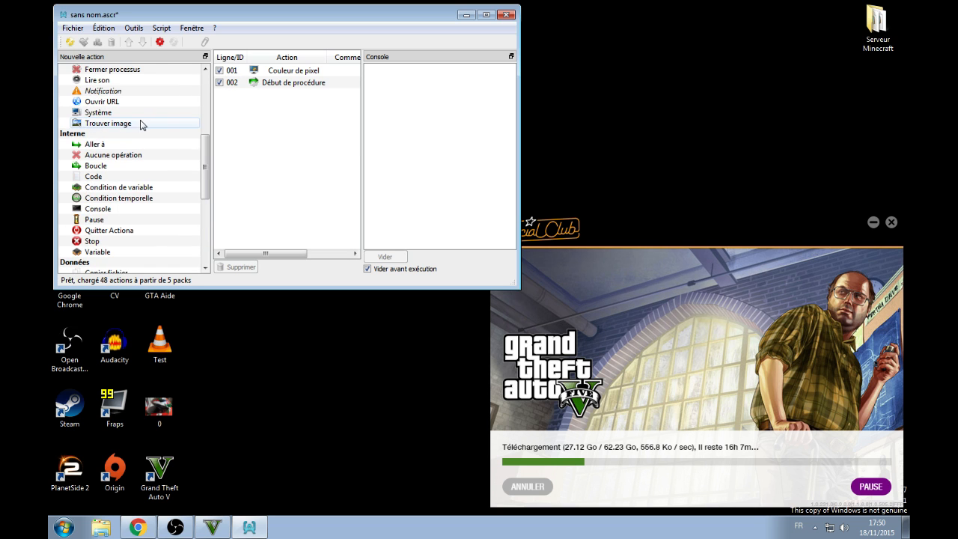
scroll(116, 146, up, 3)
double_click(115, 144)
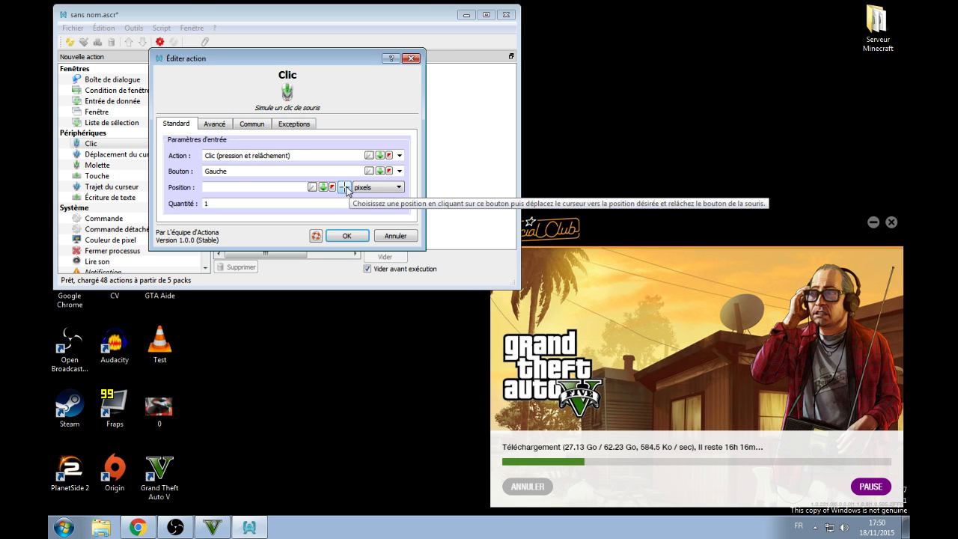
drag(346, 189, 867, 485)
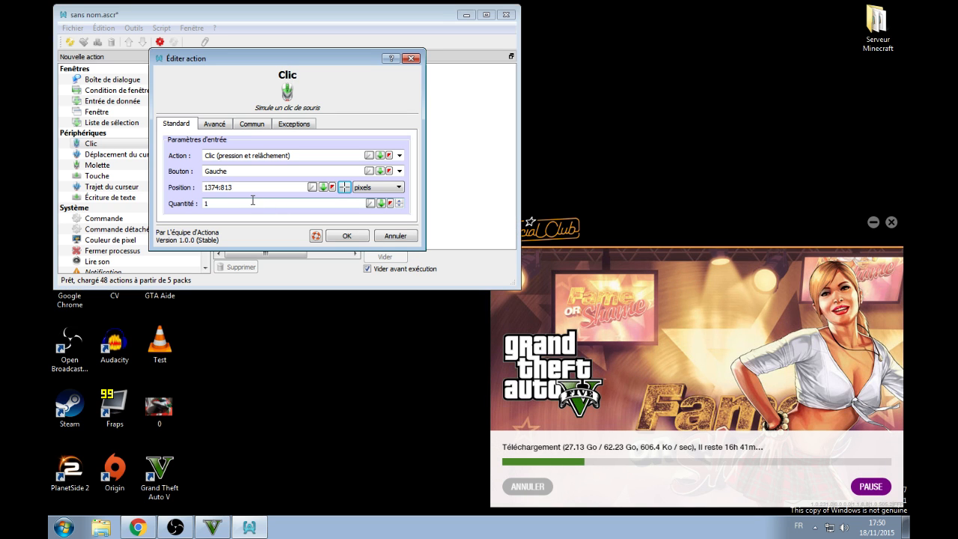
click(356, 238)
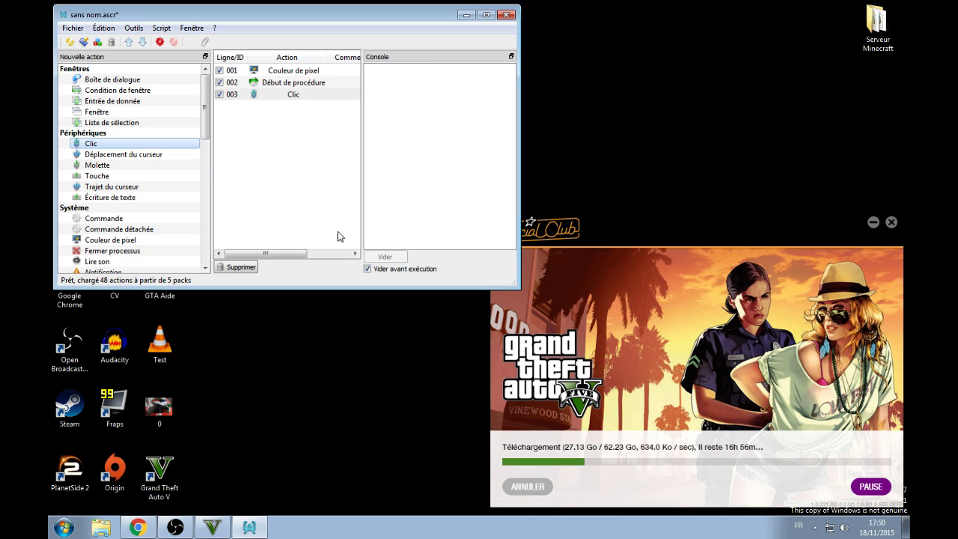
Add a Fin de procédure action with its default settings after the Clic action.
scroll(146, 223, down, 10)
scroll(148, 222, down, 1)
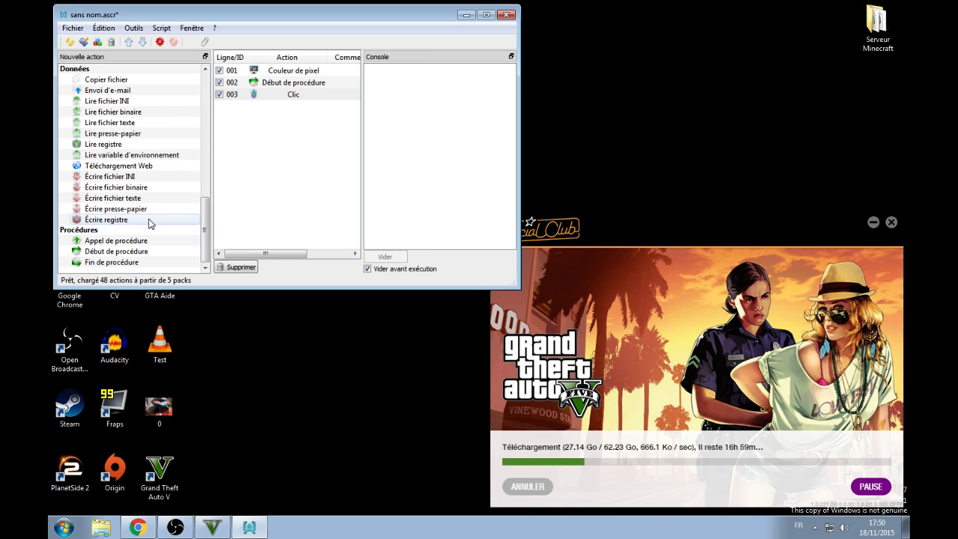
double_click(142, 262)
click(320, 226)
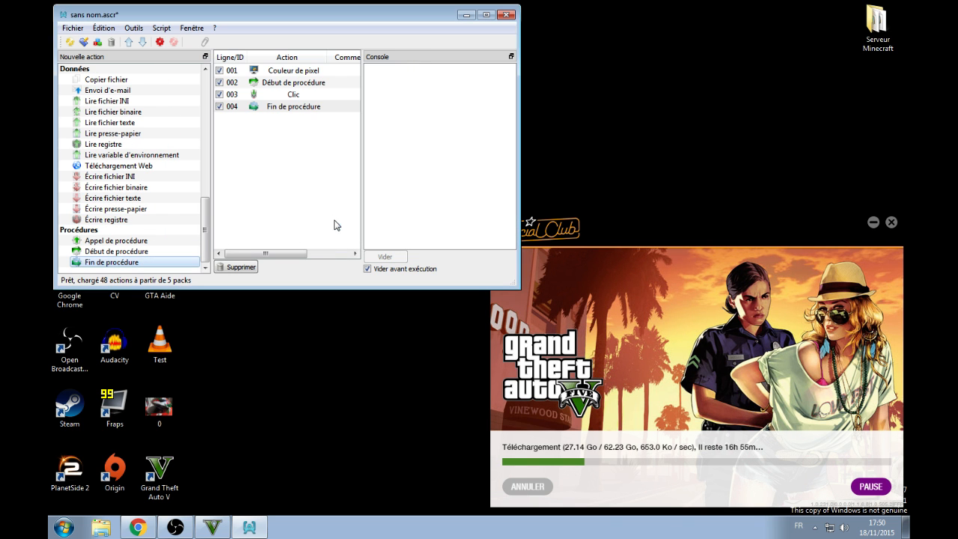
Set the Couleur de pixel action to call the CLIC procedure when the comparison is true.
double_click(272, 71)
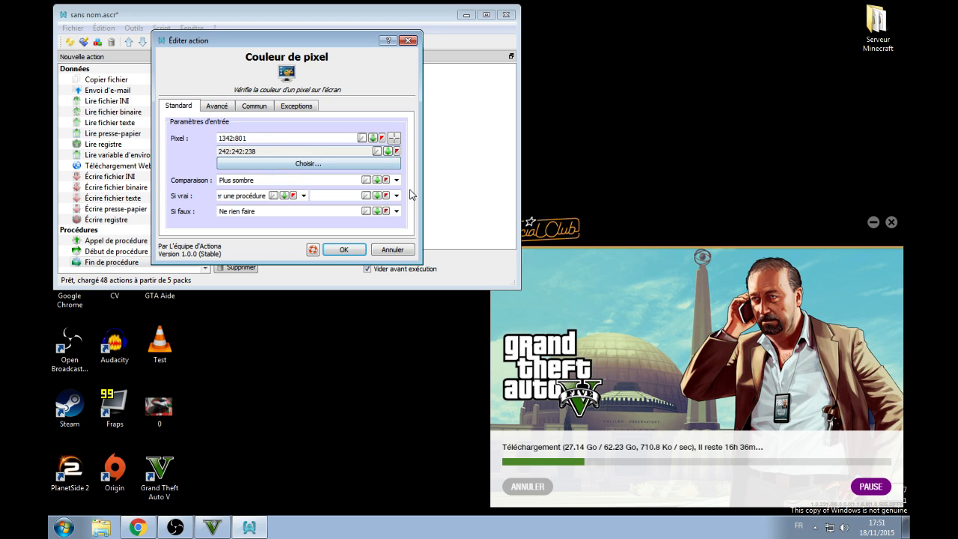
click(396, 196)
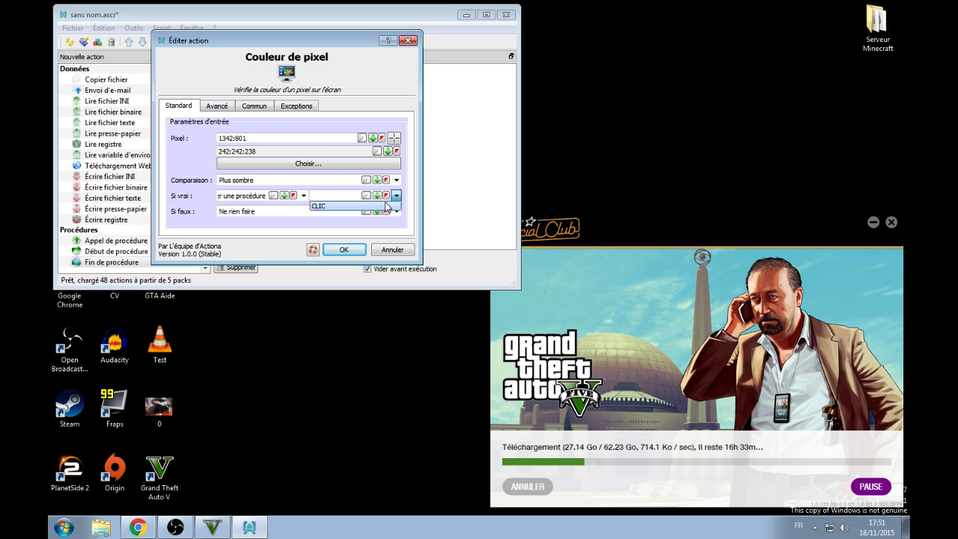
click(387, 207)
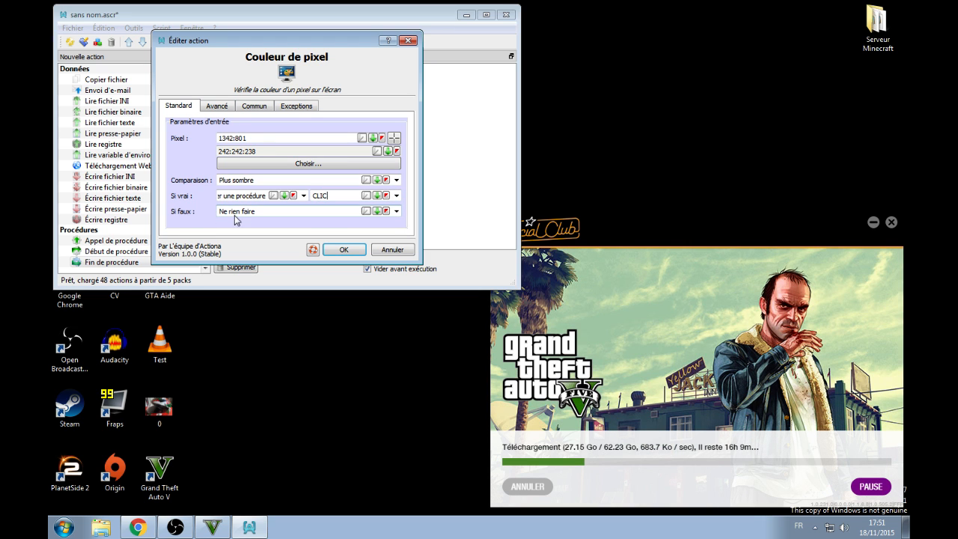
click(343, 249)
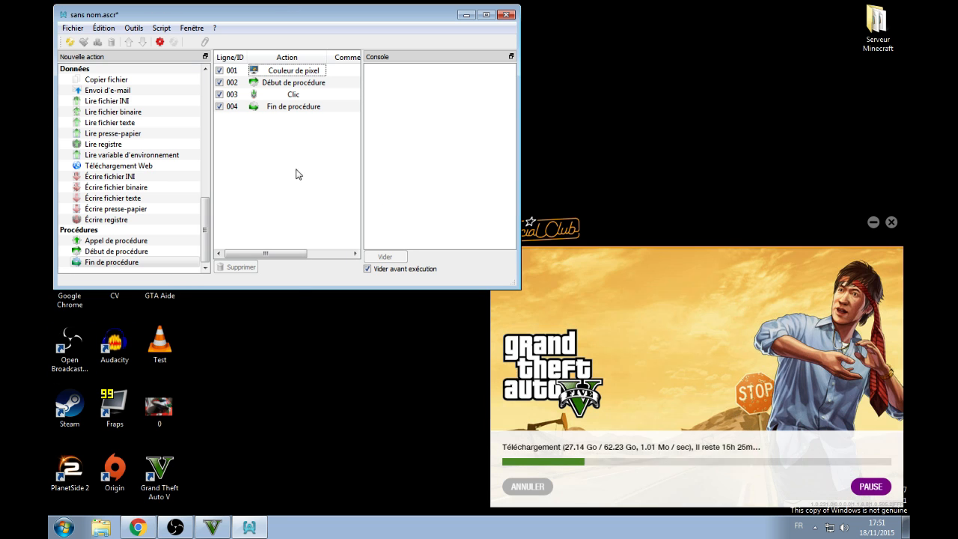
Add a Boucle action that goes back to line 001, repeated 999999999 times.
click(147, 262)
drag(205, 234, 203, 183)
click(96, 134)
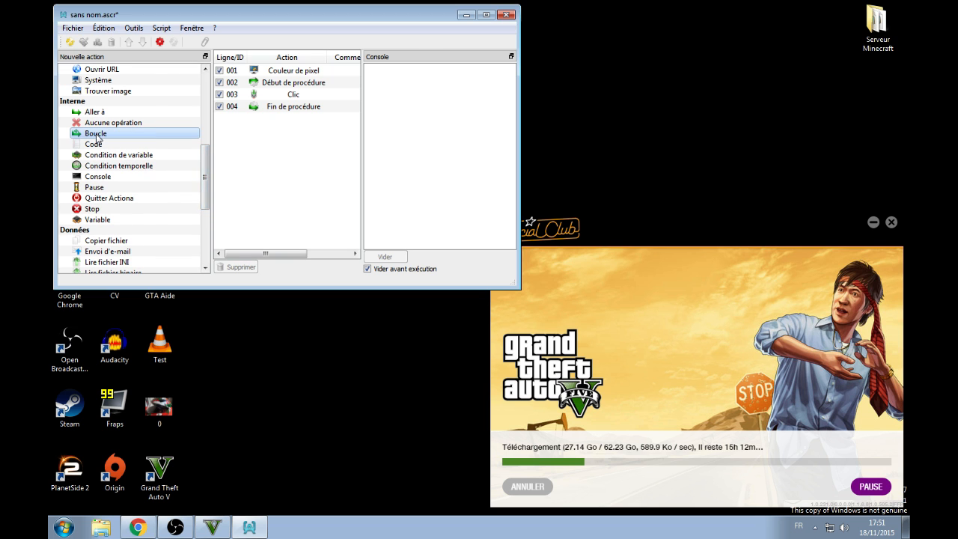
double_click(96, 133)
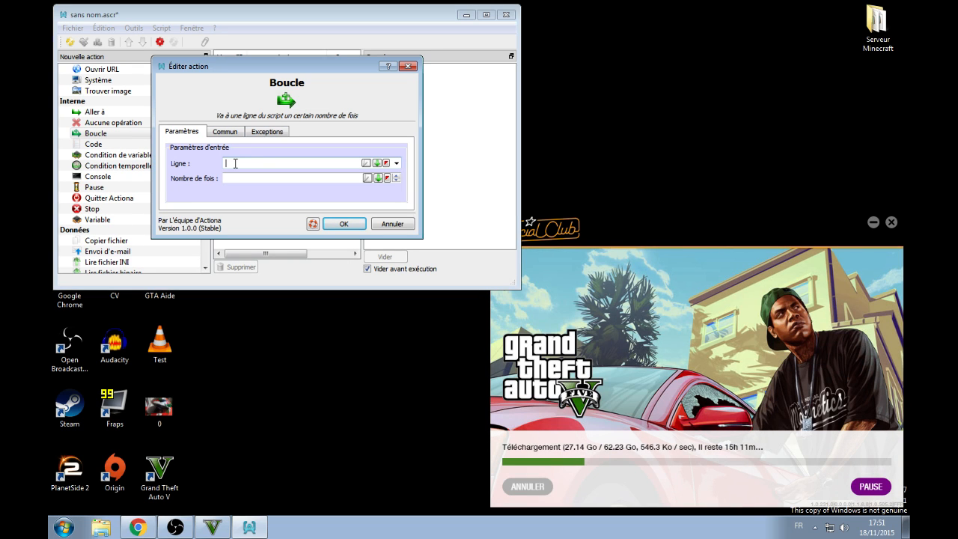
drag(274, 67, 217, 144)
click(340, 241)
click(255, 260)
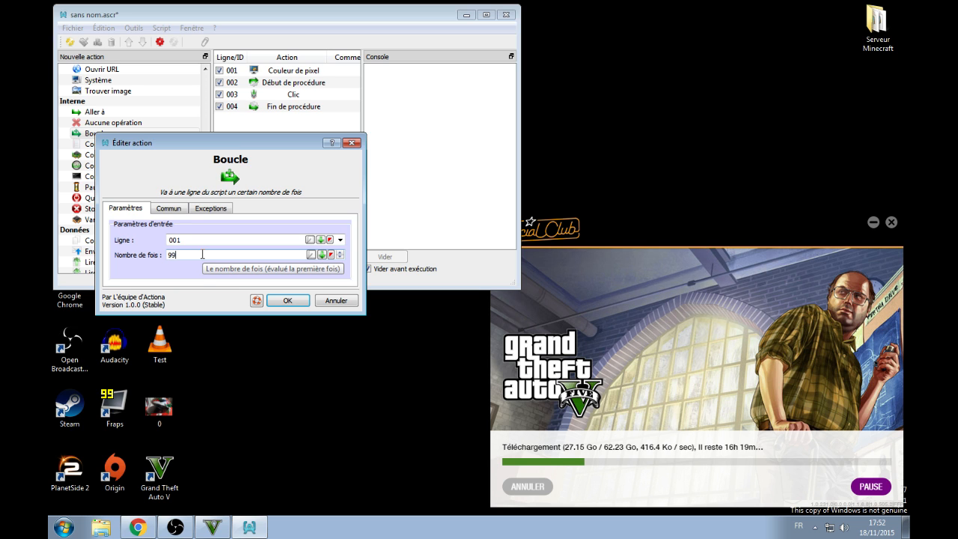
click(203, 254)
text(999999999)
click(292, 300)
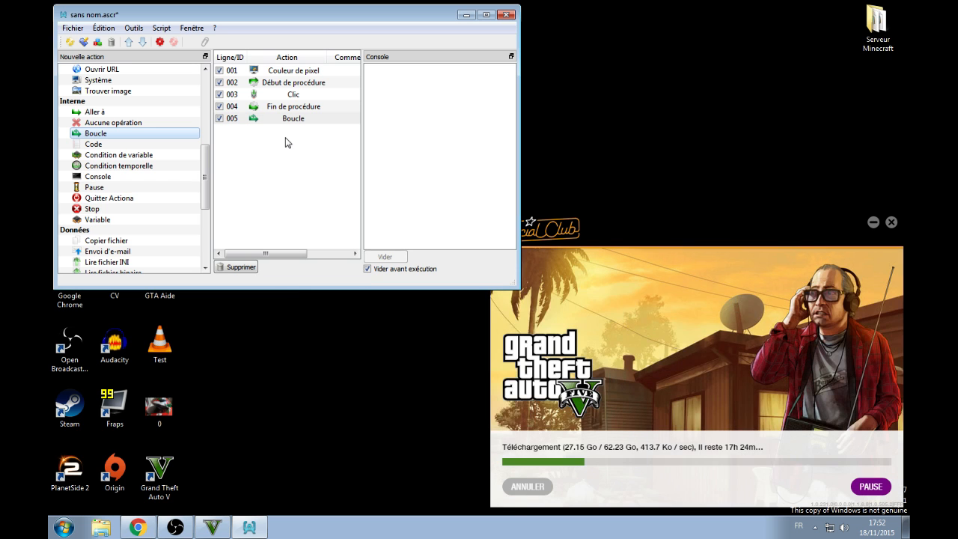
Review the Boucle action's Paramètres, Commun and Exceptions settings.
double_click(282, 118)
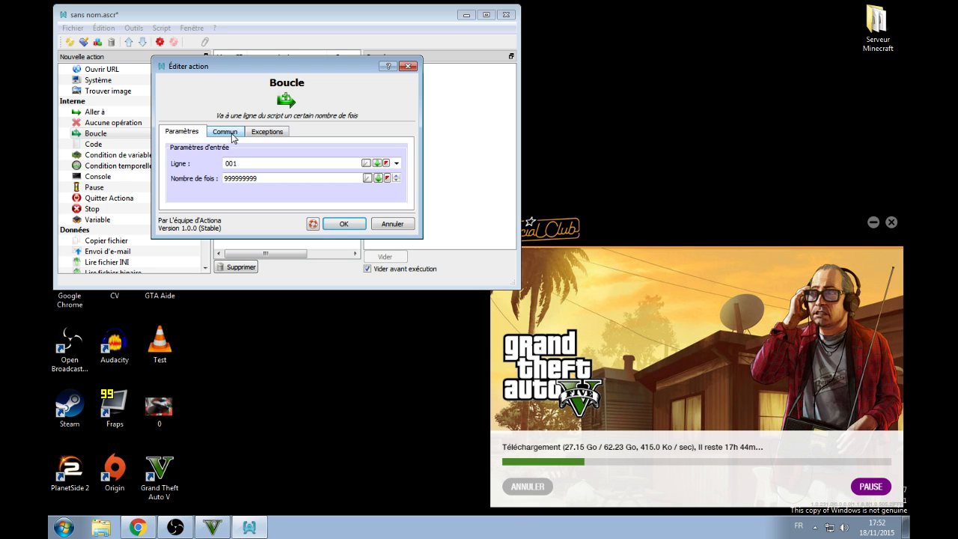
click(234, 136)
click(263, 135)
click(197, 137)
click(223, 136)
click(267, 136)
click(195, 133)
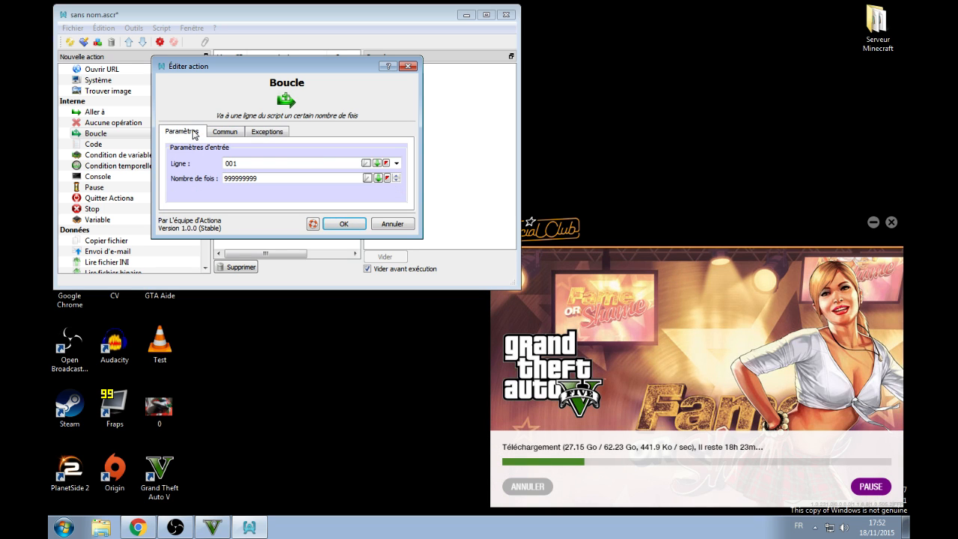
click(343, 224)
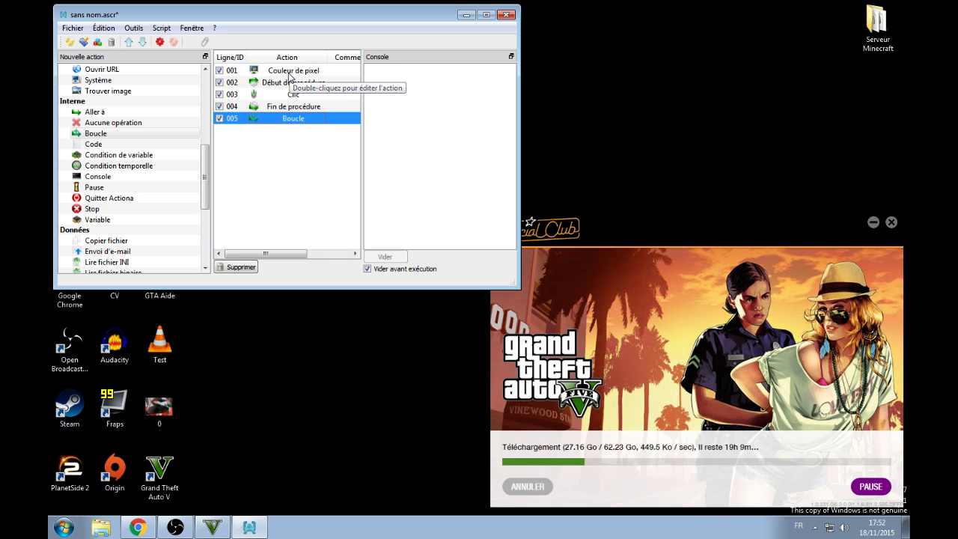
Check the common settings of the Fin de procédure and Début de procédure actions, plus the latter's exception settings.
click(284, 108)
double_click(284, 109)
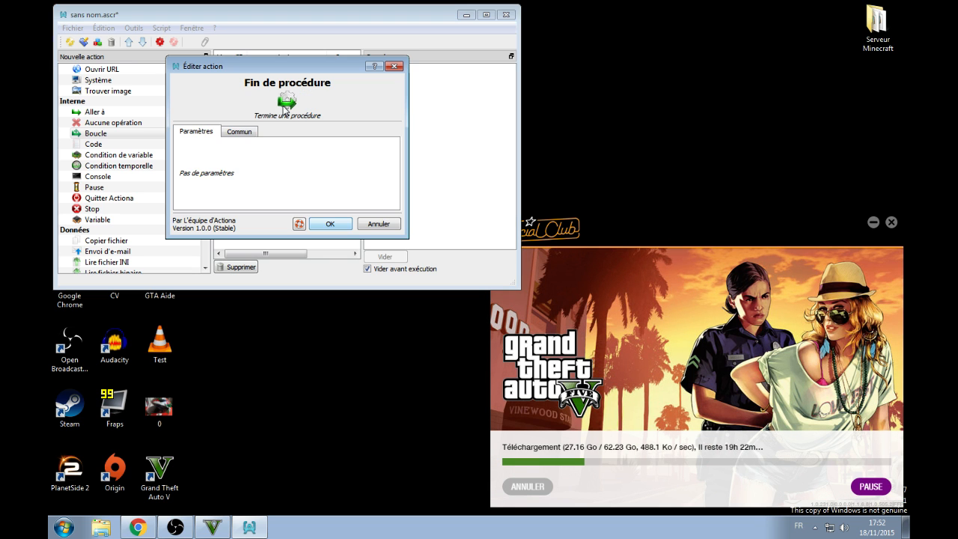
click(239, 131)
click(339, 226)
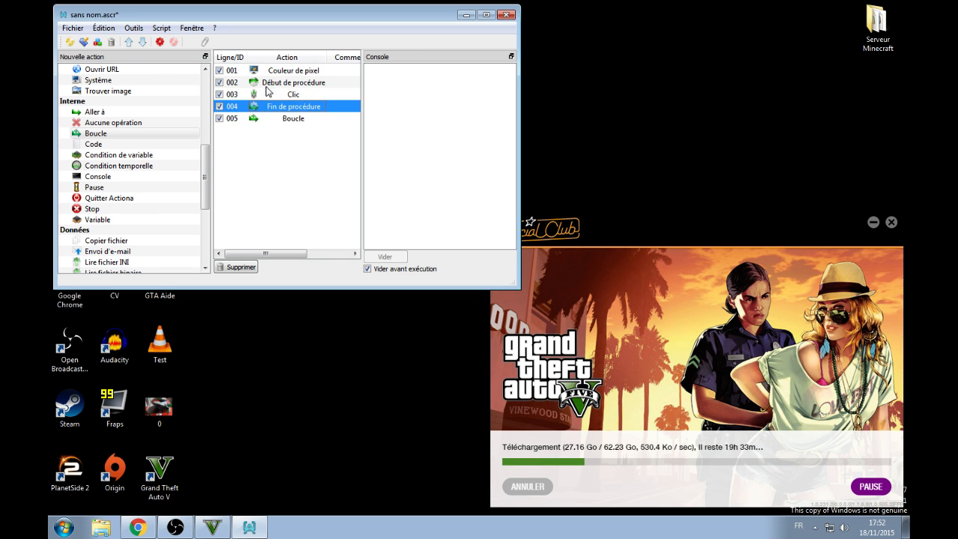
click(269, 82)
double_click(269, 83)
click(224, 131)
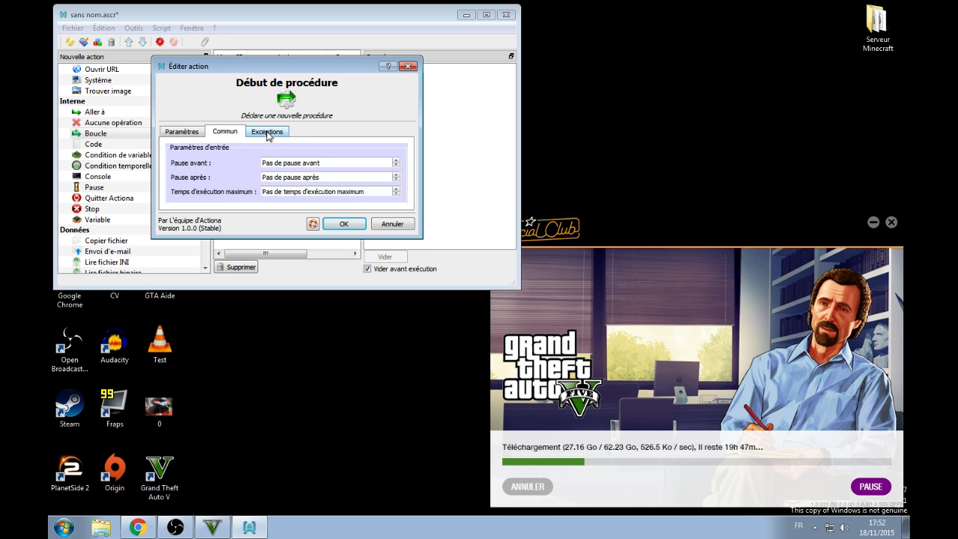
click(267, 131)
click(342, 224)
Review the Couleur de pixel action's standard, advanced, common and exception settings.
double_click(293, 71)
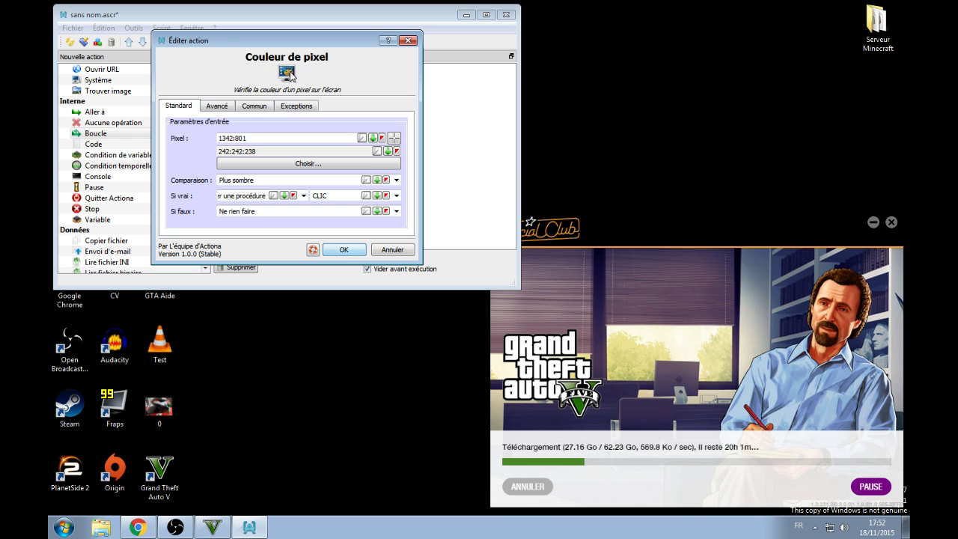
click(217, 105)
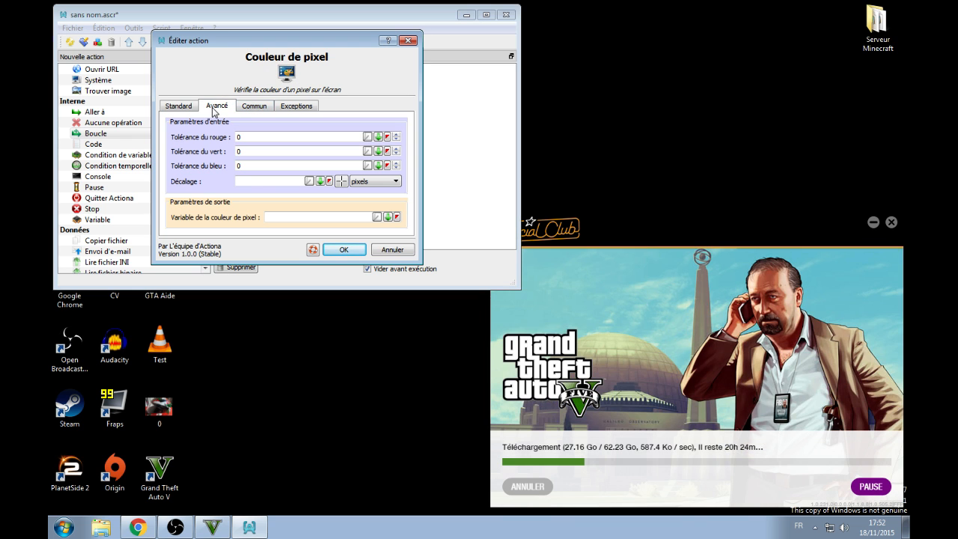
click(184, 109)
click(217, 106)
click(236, 108)
click(290, 108)
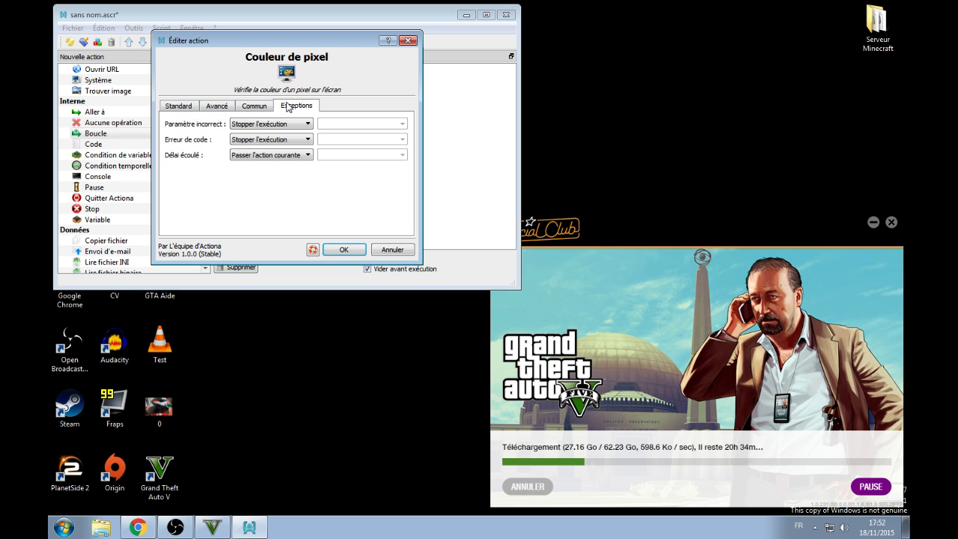
click(205, 111)
click(256, 111)
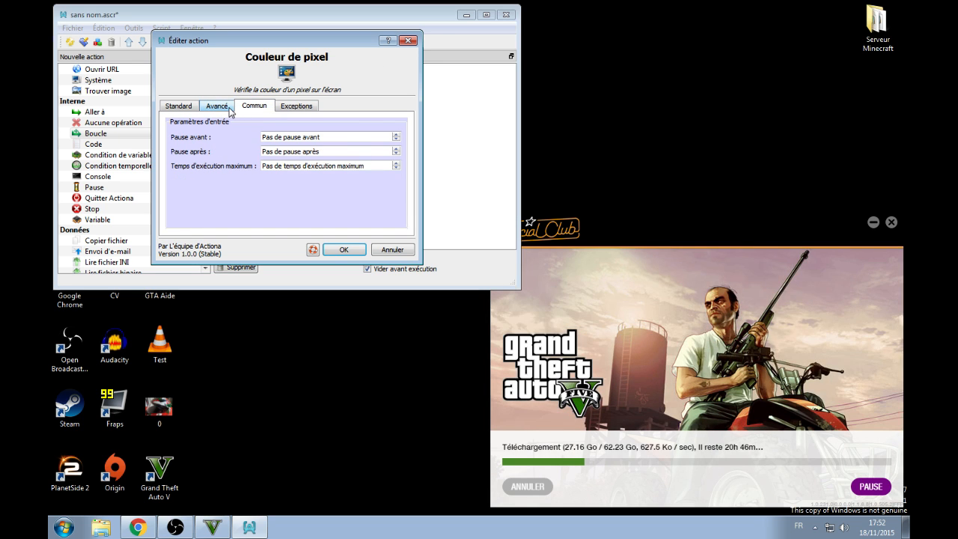
click(230, 111)
click(249, 111)
click(341, 250)
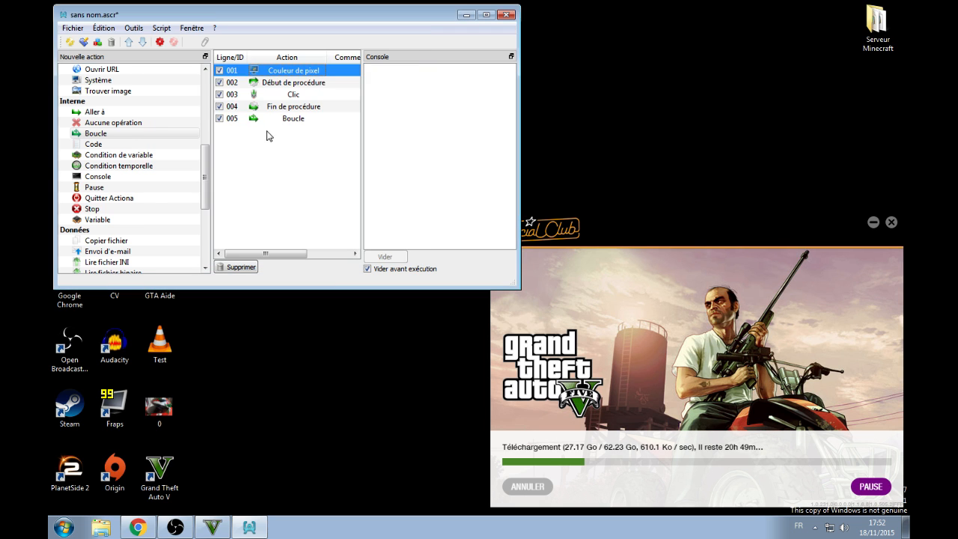
Set the Boucle action's pause after execution to 6000 ms and confirm the change.
double_click(268, 124)
click(237, 134)
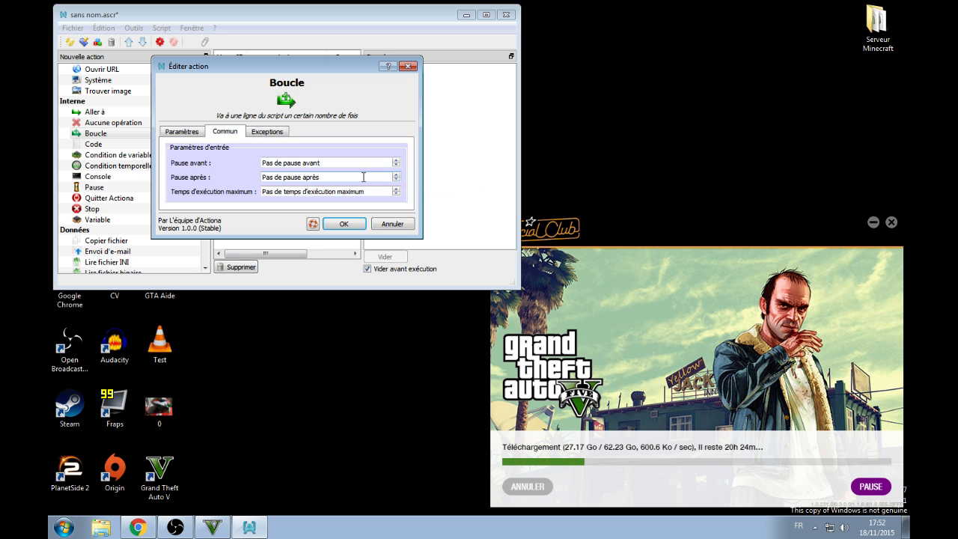
drag(322, 177, 261, 178)
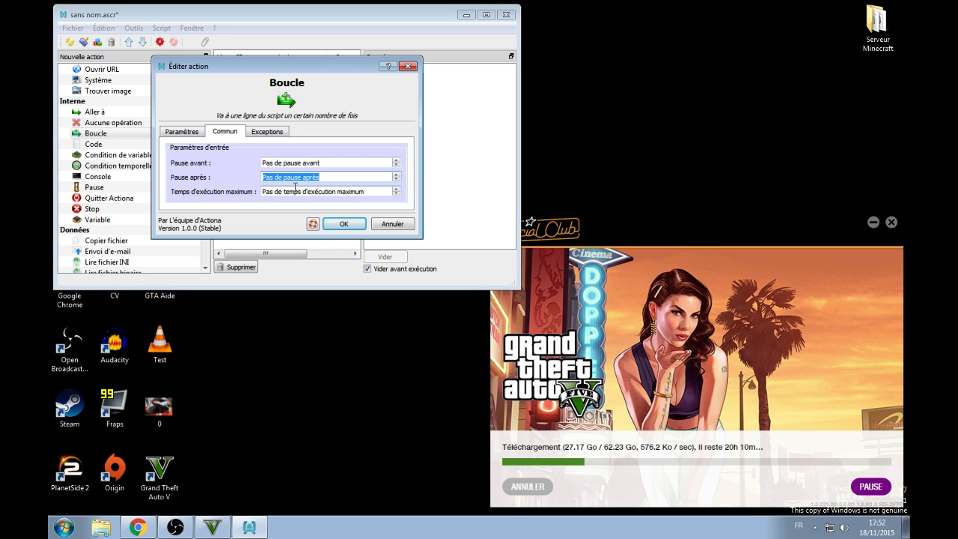
key(BackSpace)
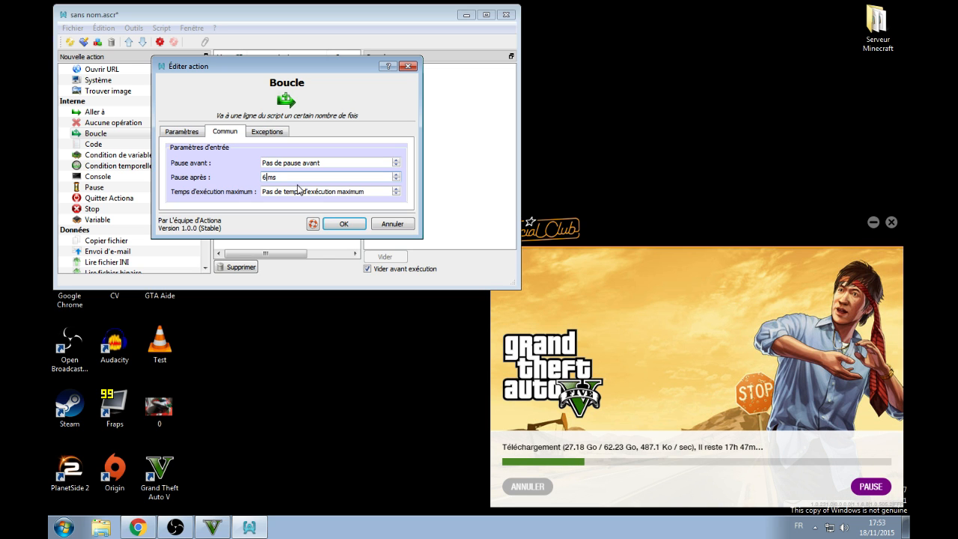
text(000)
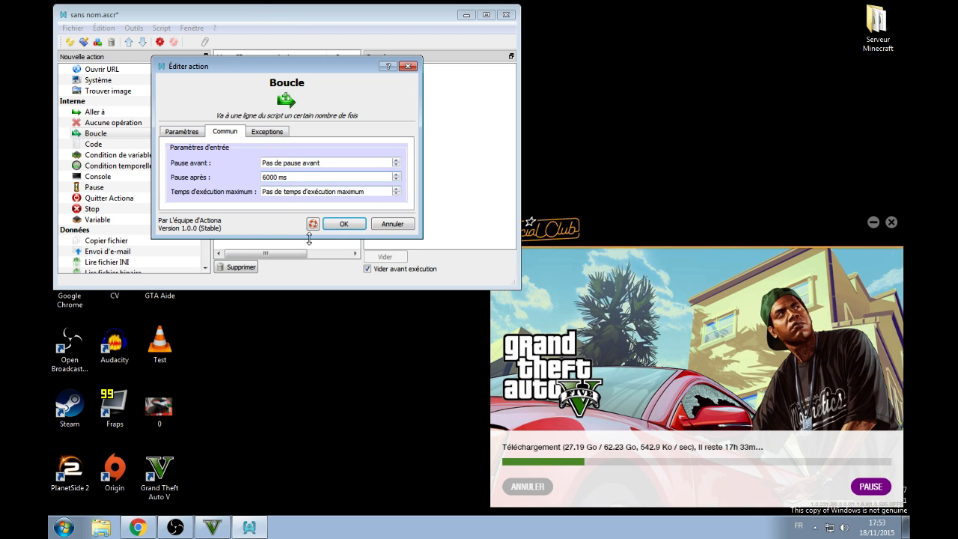
click(344, 225)
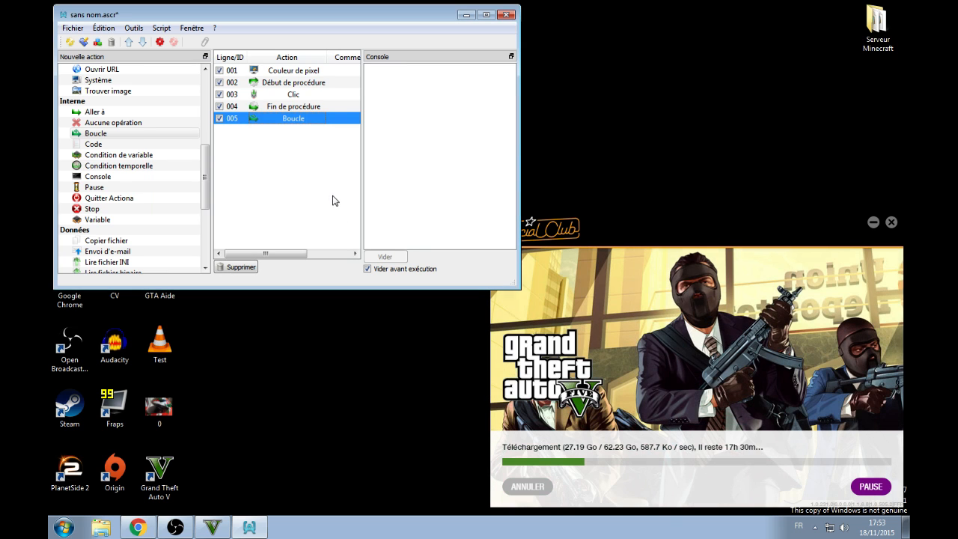
click(332, 201)
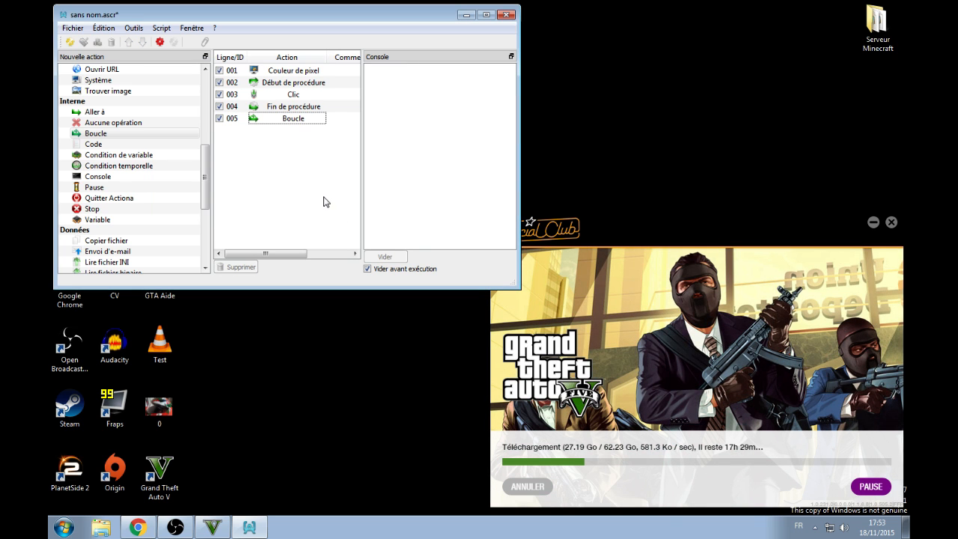
Set the Couleur de pixel action's red, green and blue tolerances to 50 each and confirm.
double_click(299, 75)
click(218, 105)
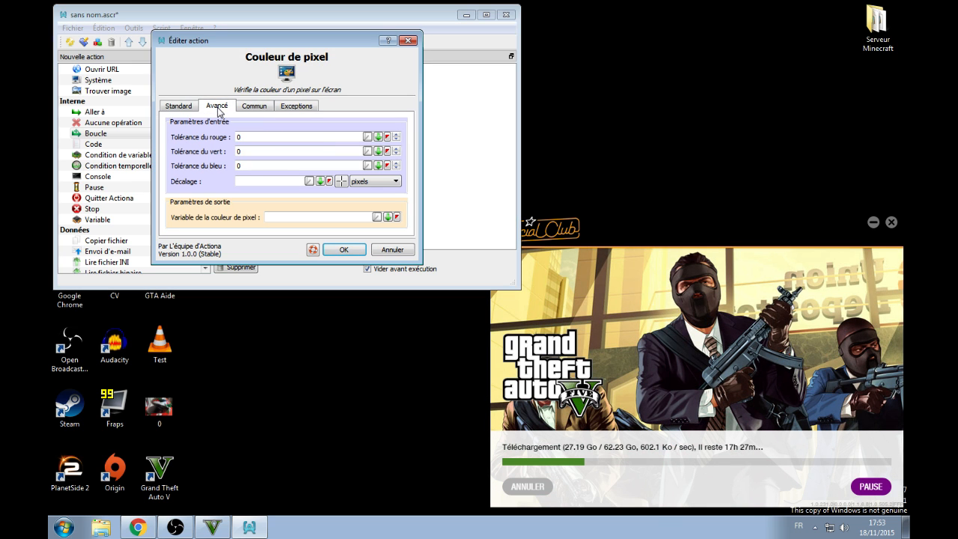
drag(247, 136, 224, 135)
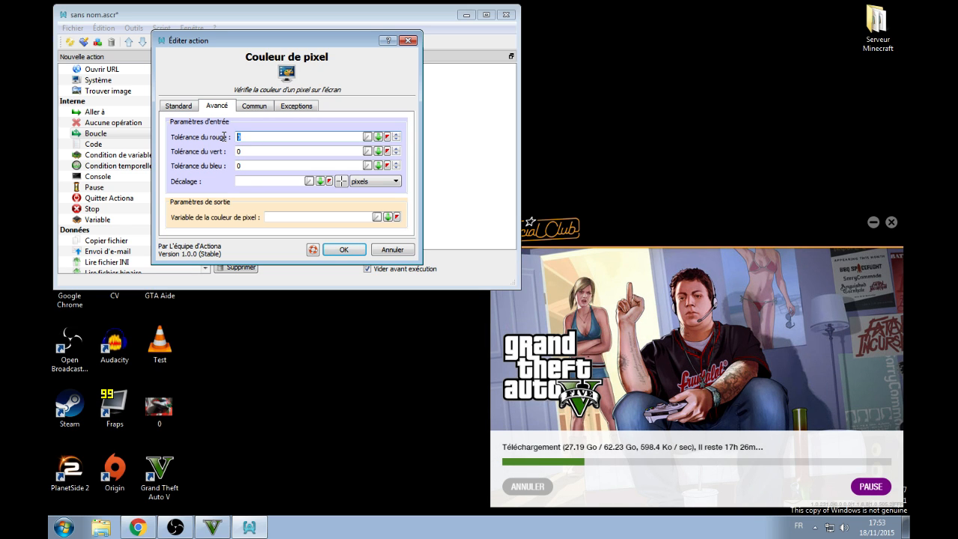
text(7)
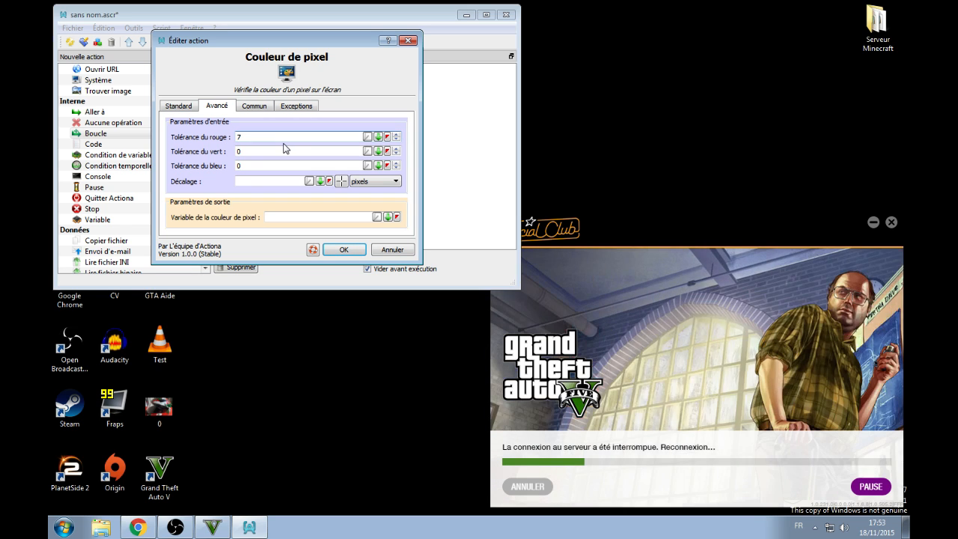
text(50)
key(Tab)
text(50)
click(257, 162)
text(5)
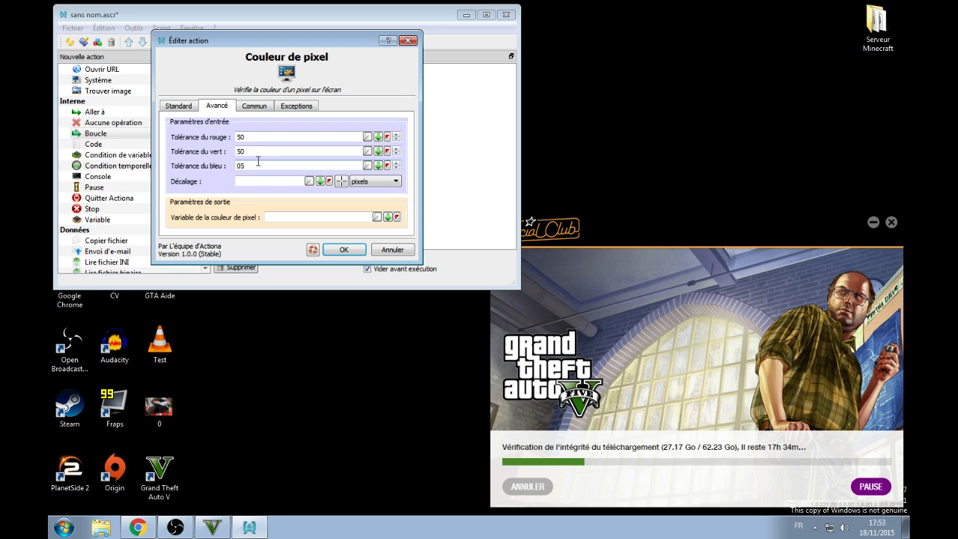
text(5)
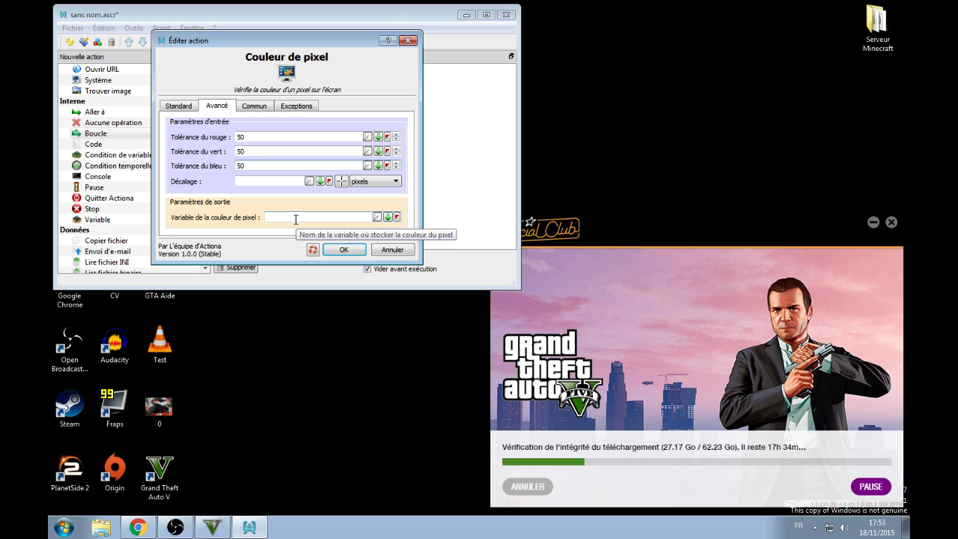
click(253, 105)
click(192, 107)
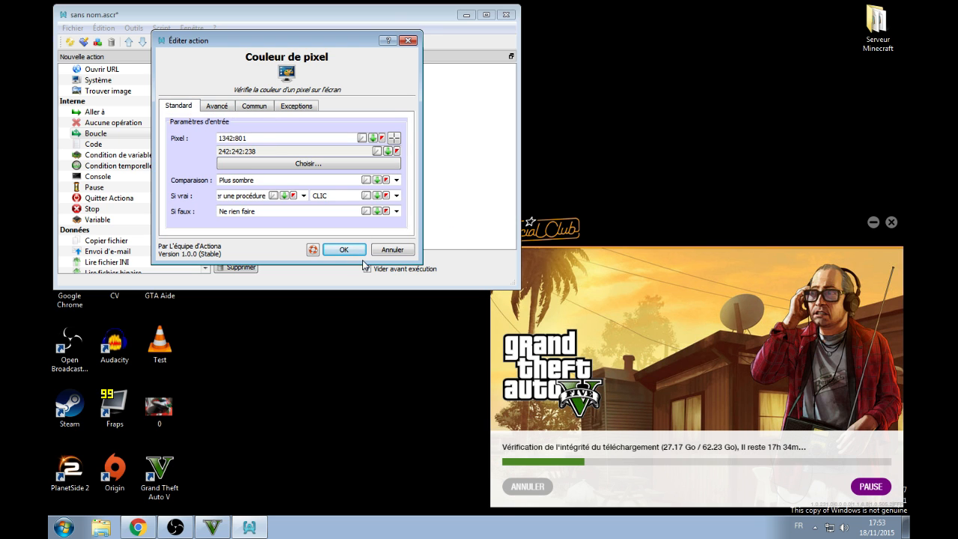
click(343, 249)
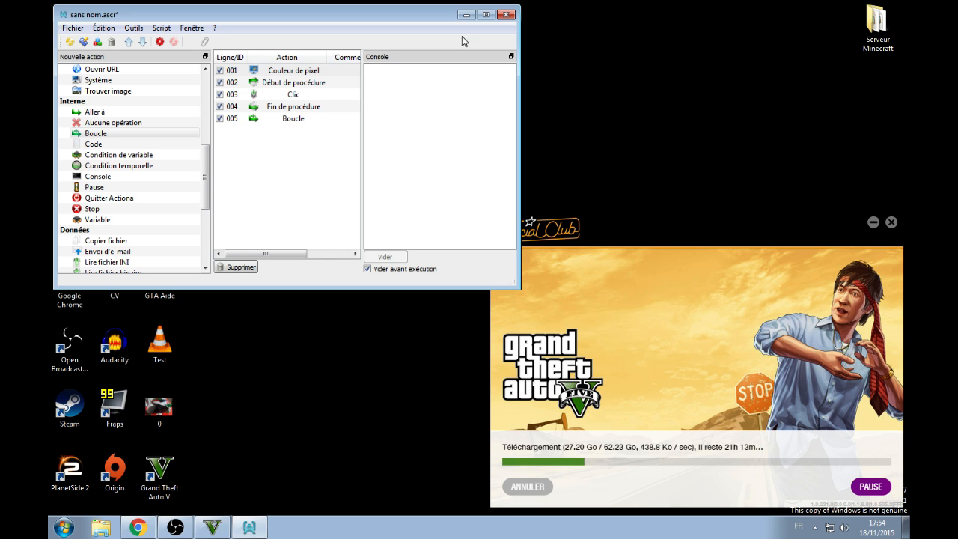
Run the script, test it by repeatedly pausing and resuming the GTA V launcher's download, and stop the execution.
click(260, 120)
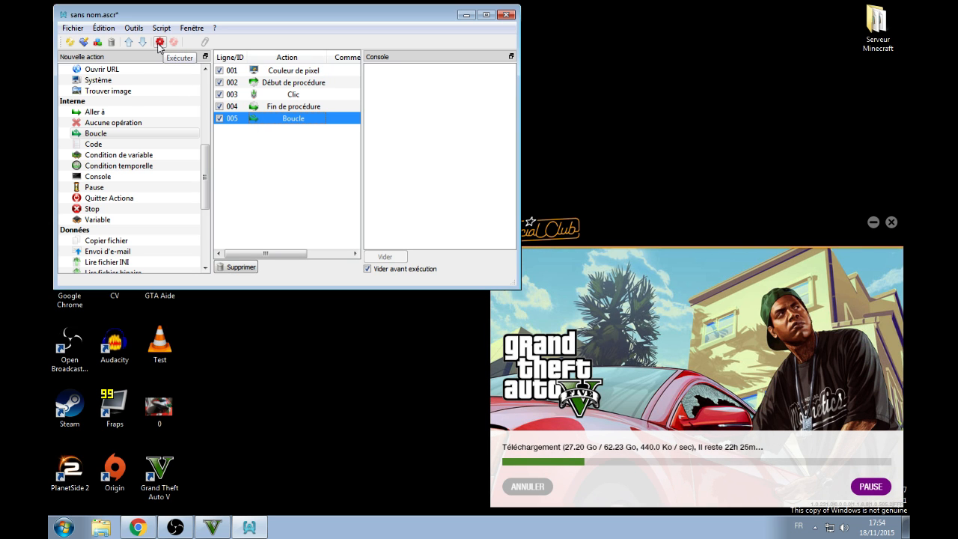
click(160, 44)
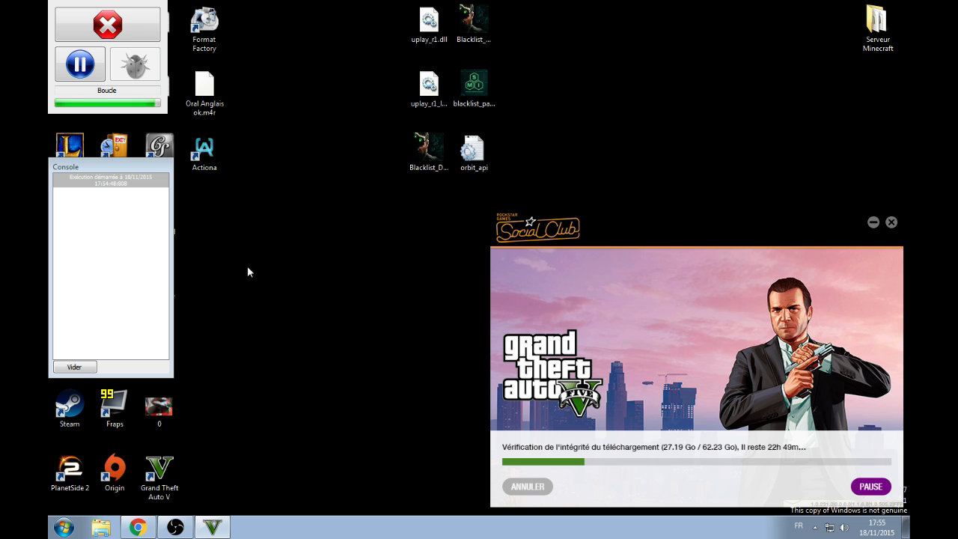
click(888, 491)
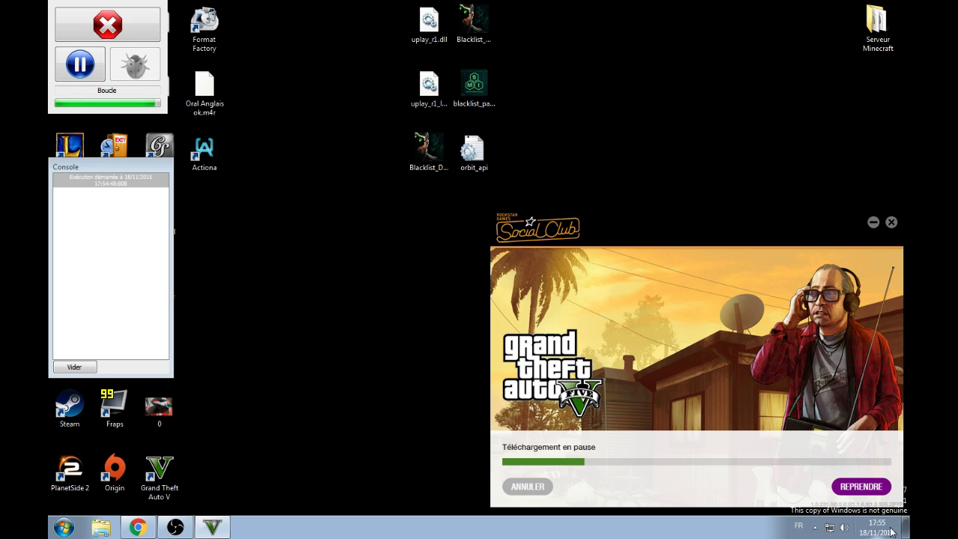
click(868, 488)
click(870, 489)
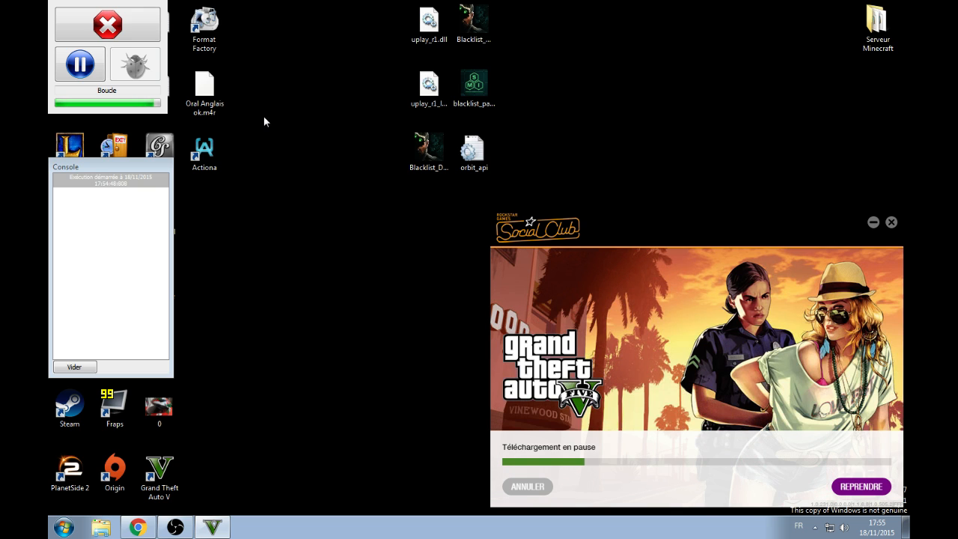
click(868, 487)
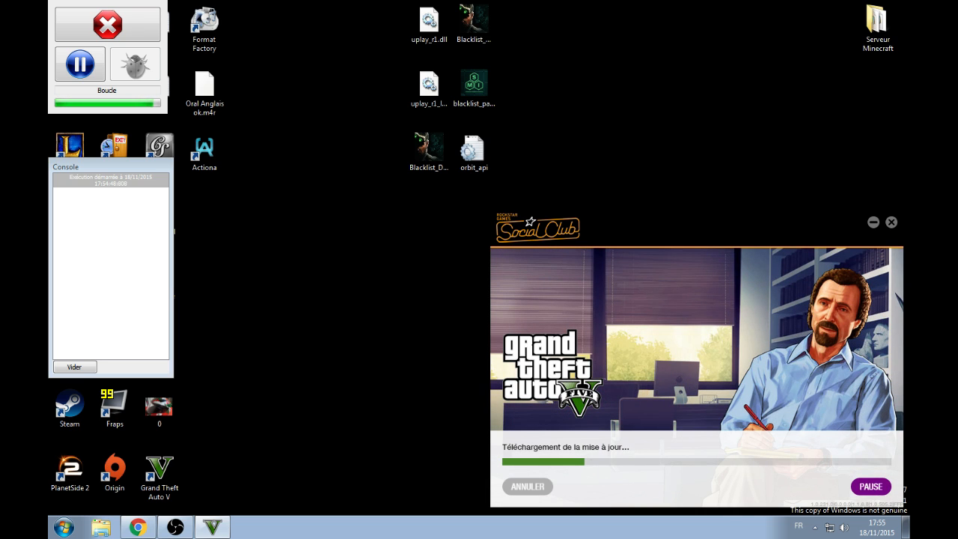
click(870, 487)
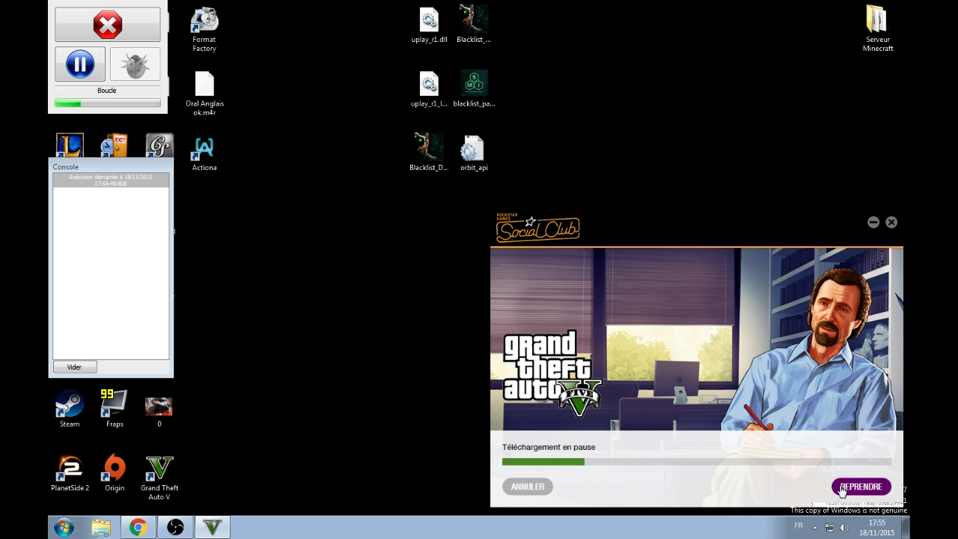
click(865, 485)
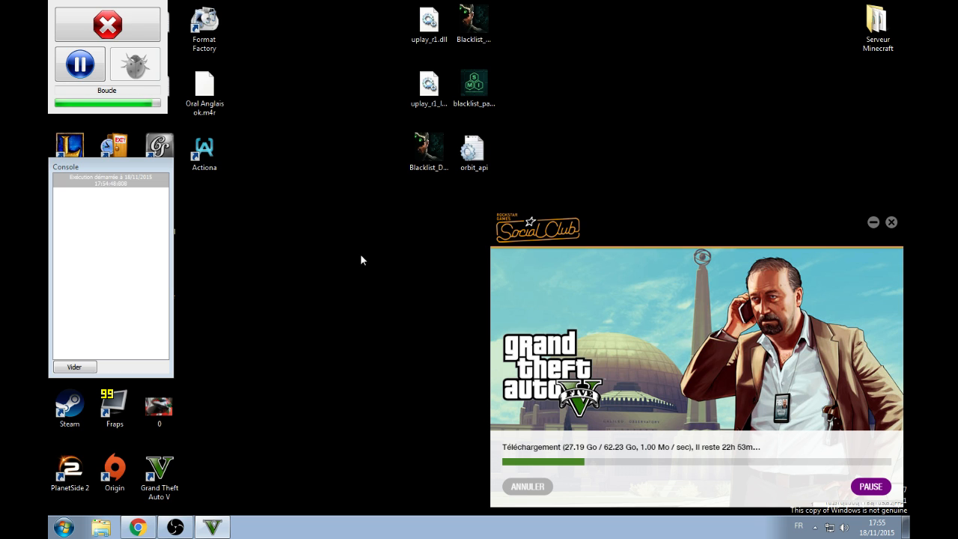
click(872, 488)
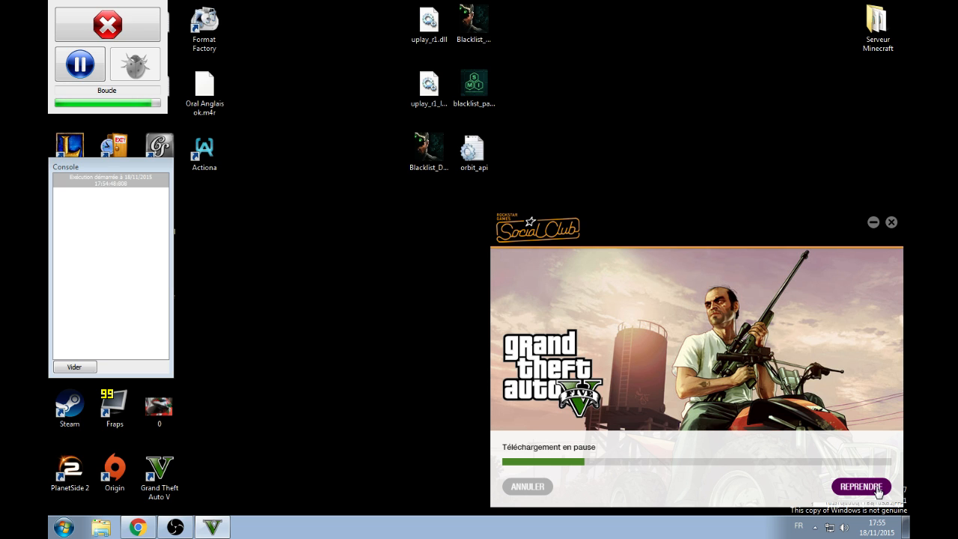
click(875, 488)
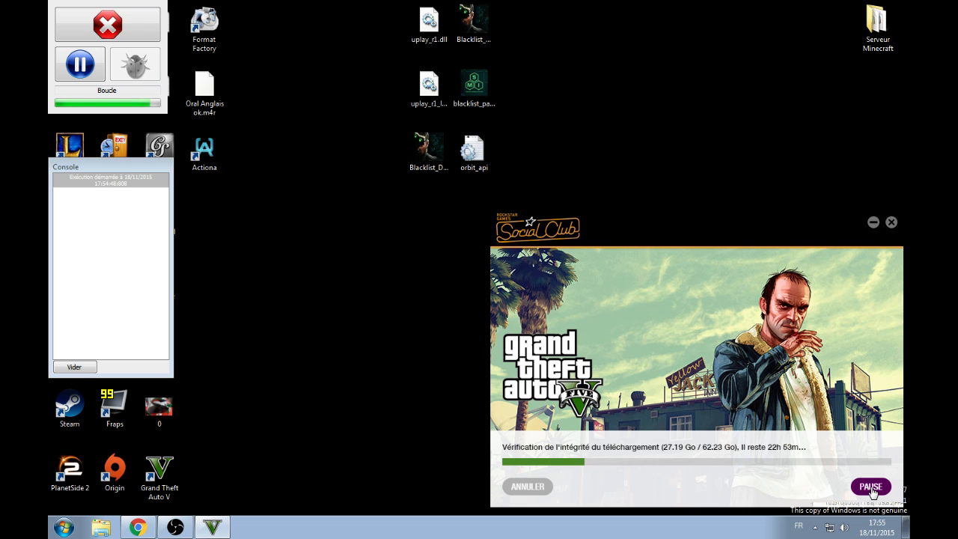
click(871, 488)
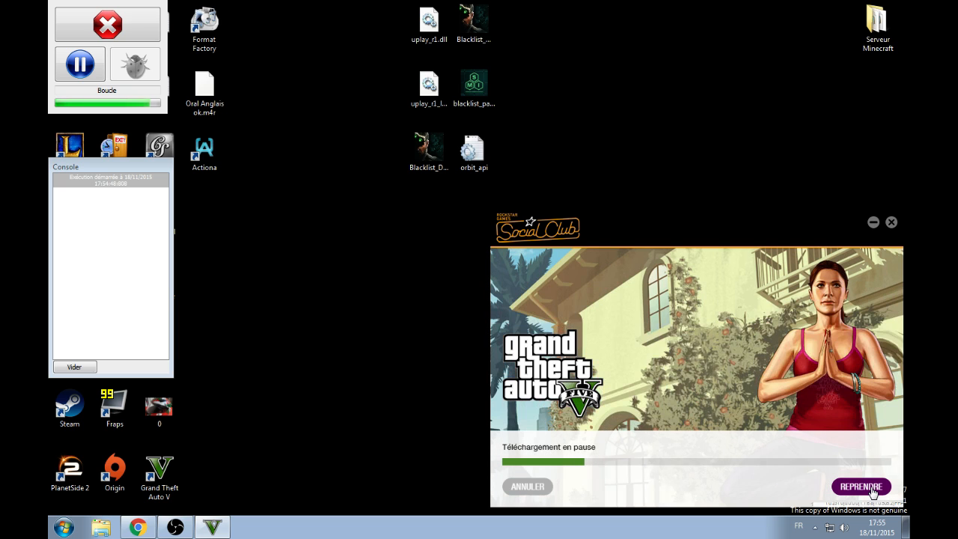
click(872, 488)
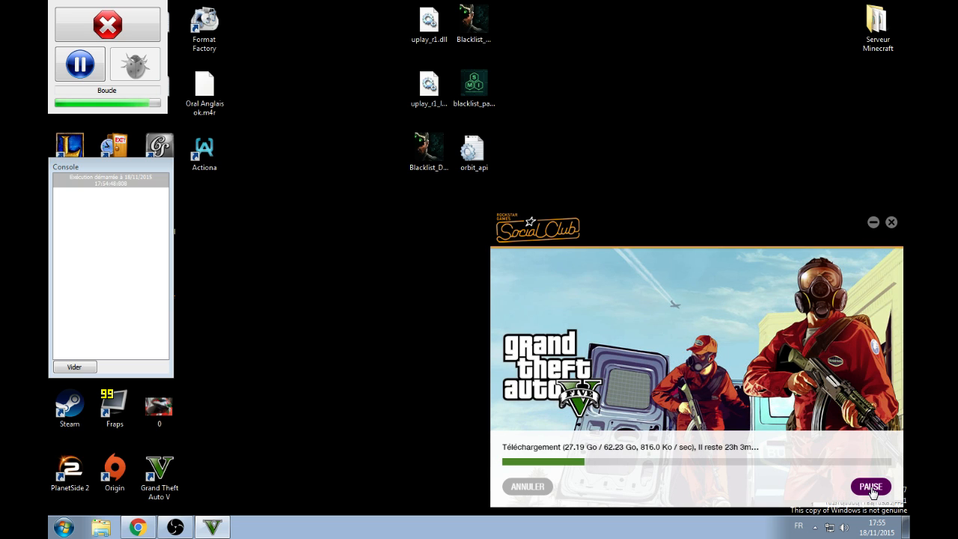
click(872, 488)
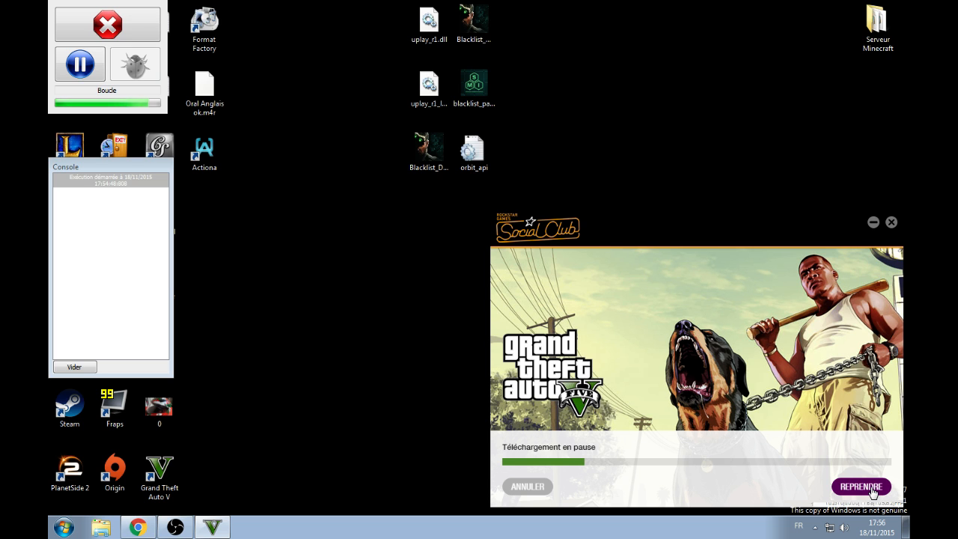
click(872, 488)
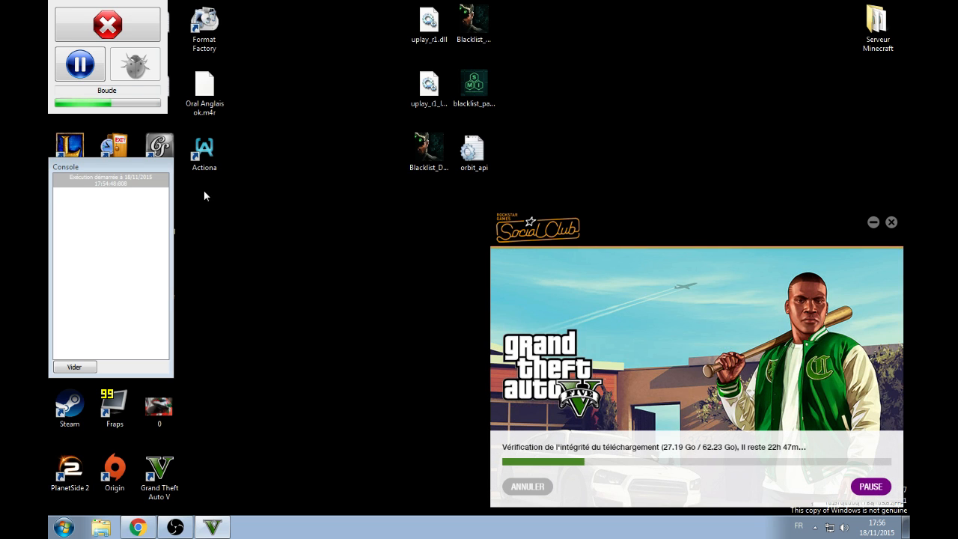
click(114, 32)
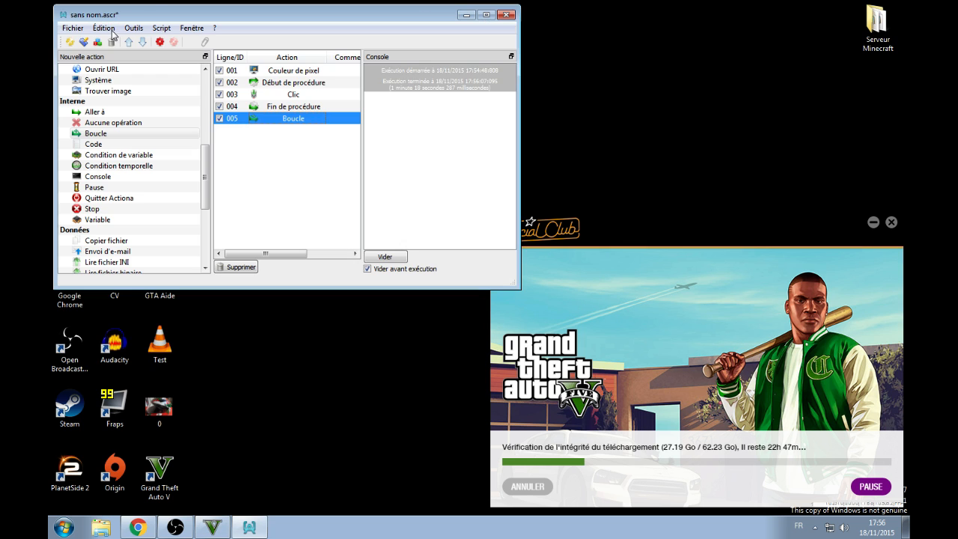
Resample the Couleur de pixel action's target beside the launcher's PAUSE button as pixel 1337:803 with colour 232:230:230, and confirm.
double_click(271, 70)
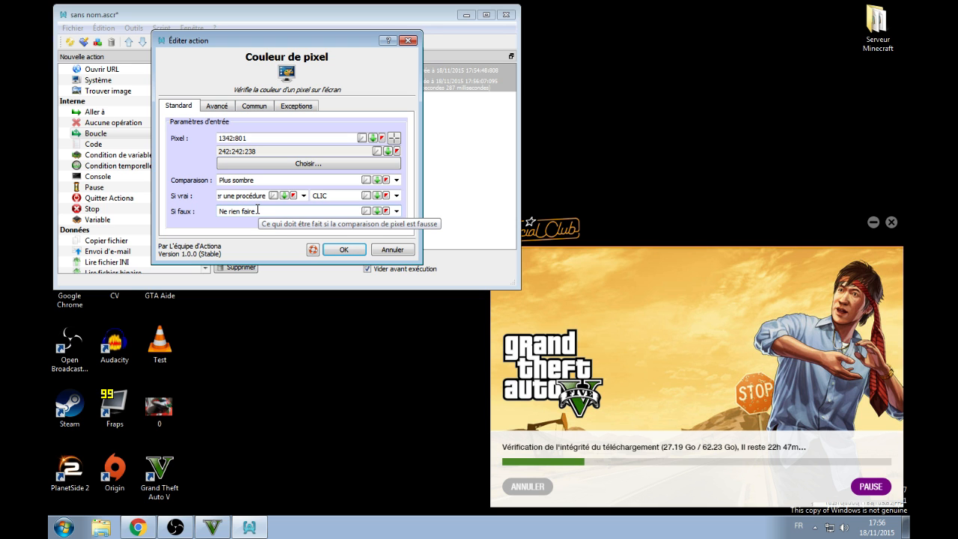
click(282, 170)
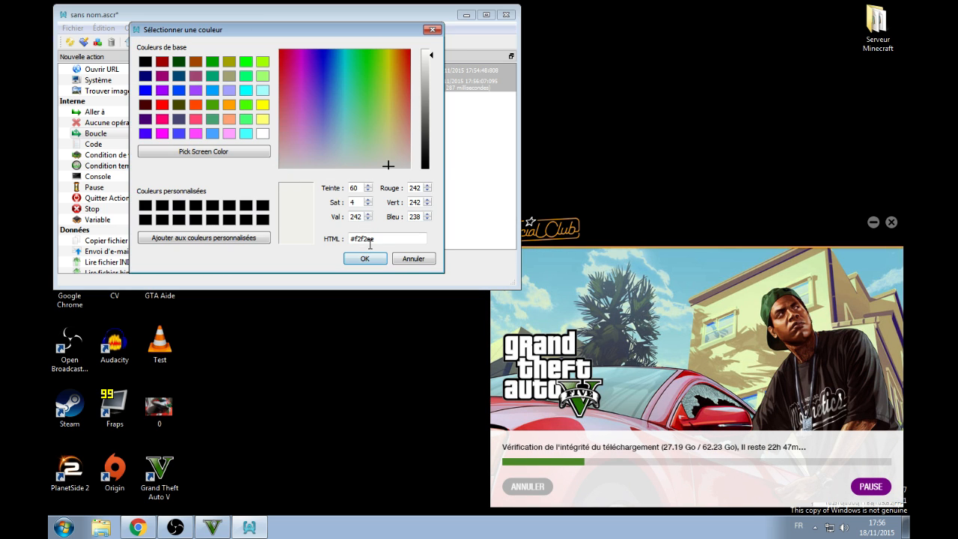
click(244, 153)
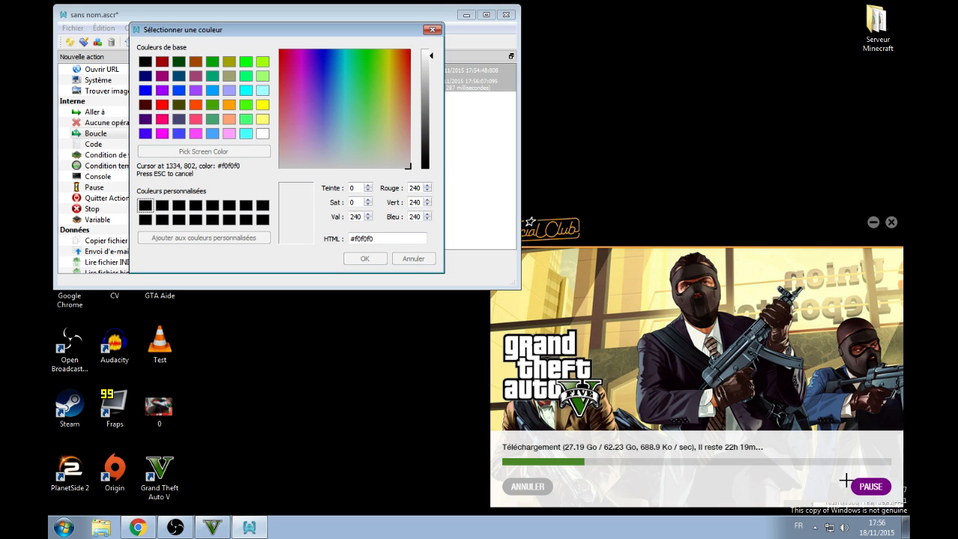
click(848, 482)
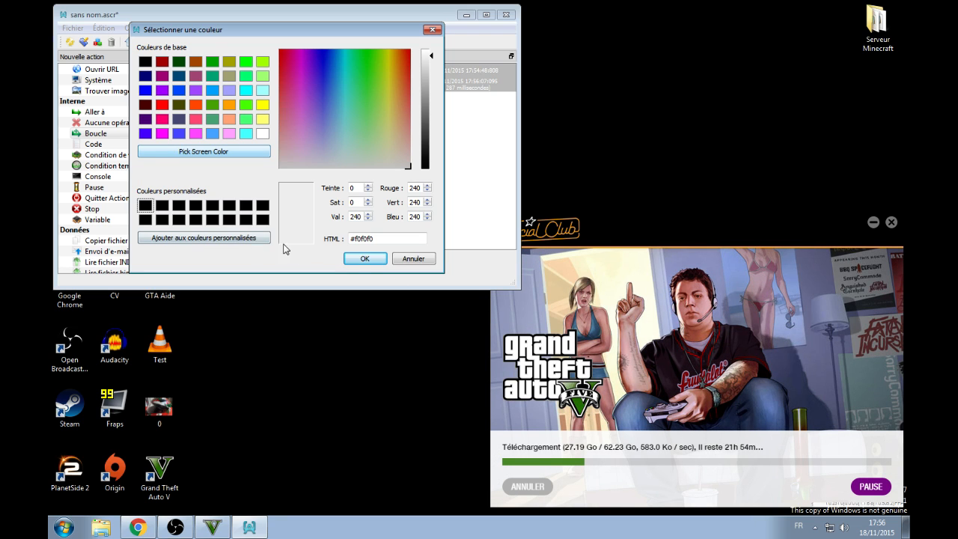
click(365, 258)
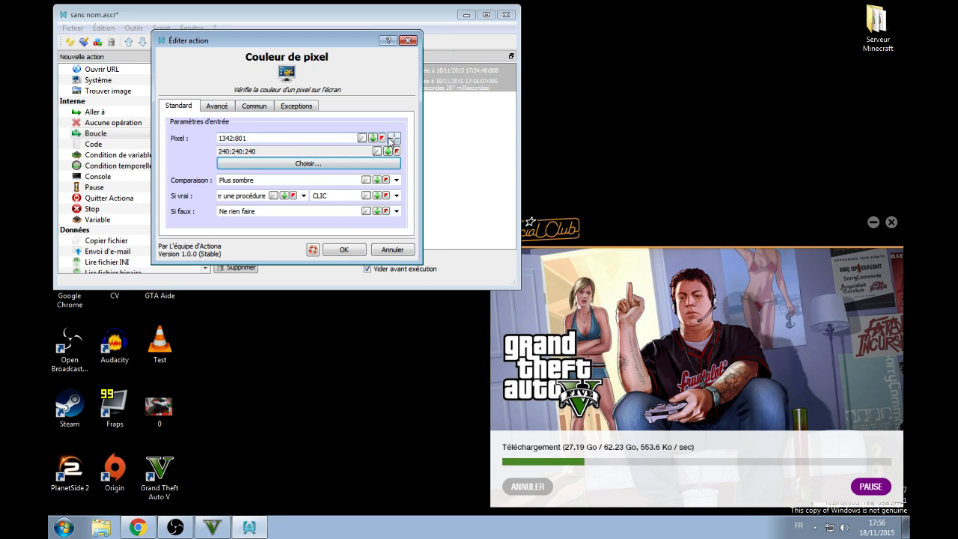
drag(394, 137, 848, 481)
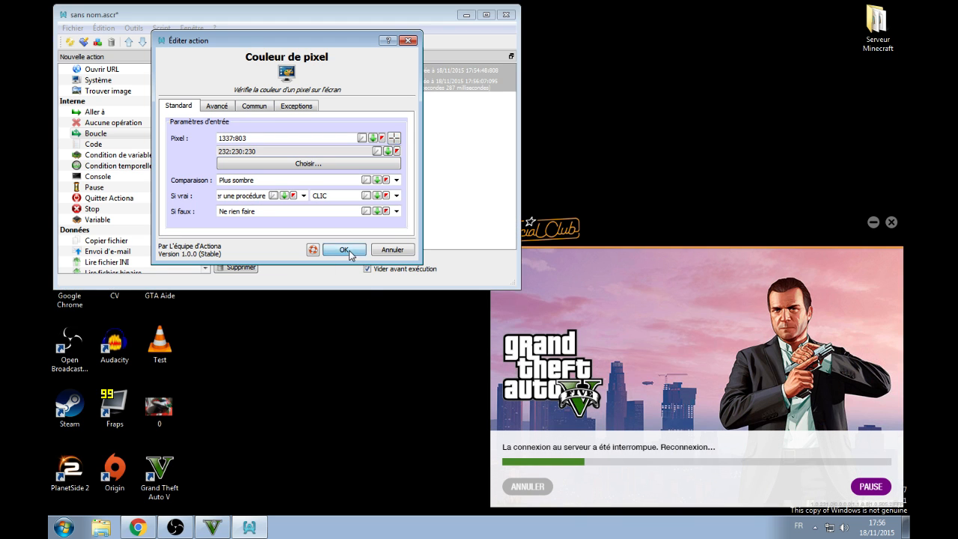
click(344, 250)
Run the script again and test the new pixel target by pausing and resuming the launcher's download.
click(160, 42)
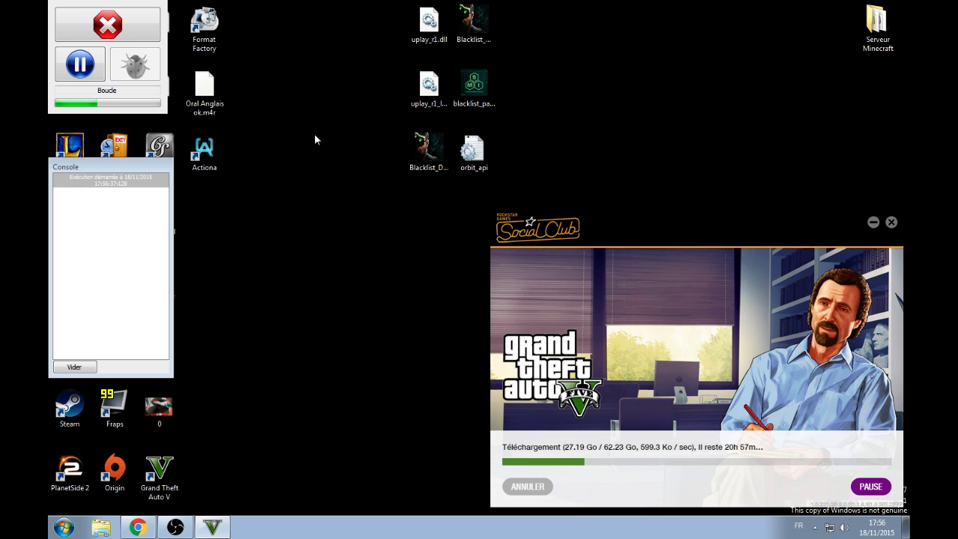
click(871, 486)
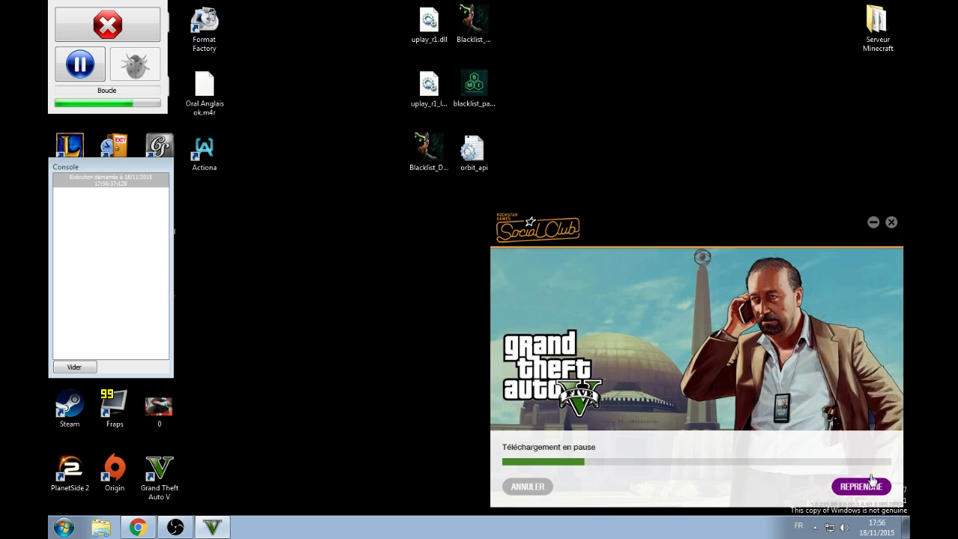
click(871, 487)
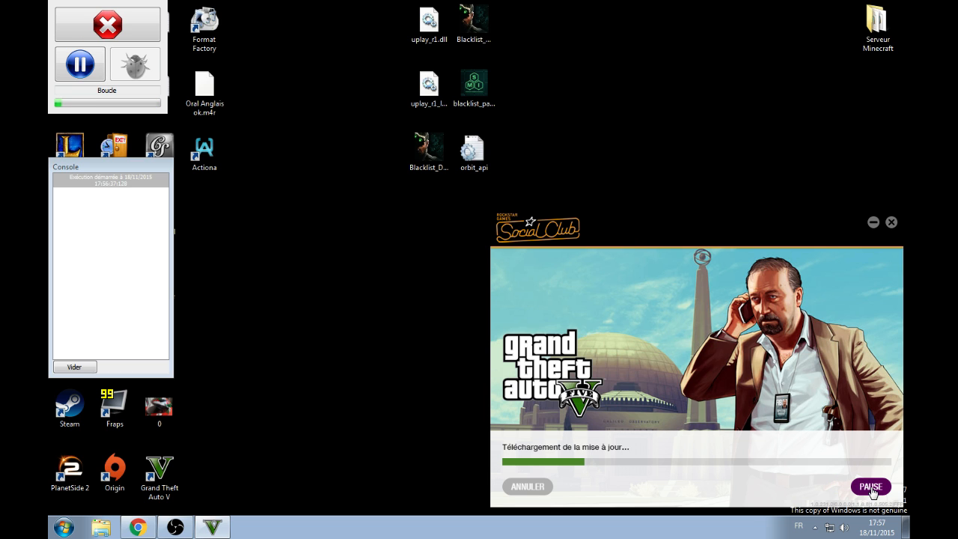